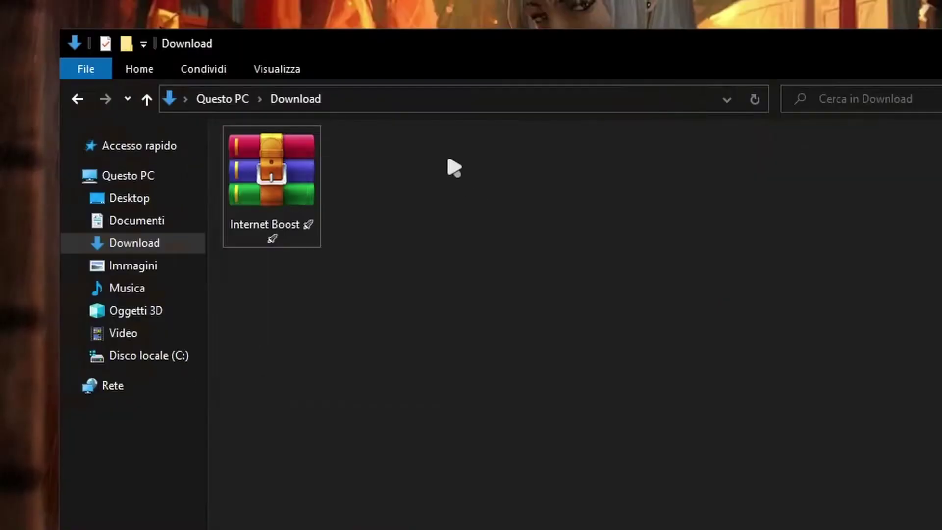
# Extract the Internet Boost archive in the Download folder, look through the extracted folder's contents and minimize its window.
pyautogui.rightClick(282, 185)
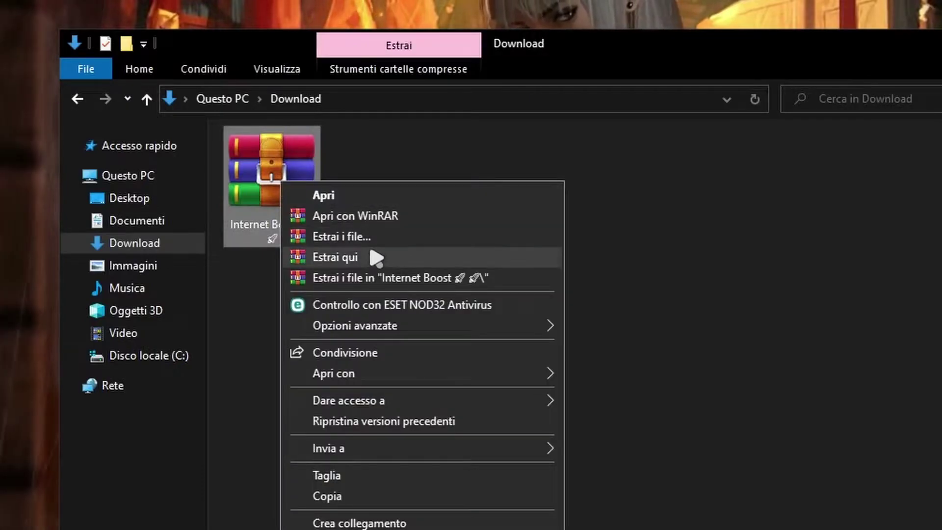
pyautogui.click(377, 256)
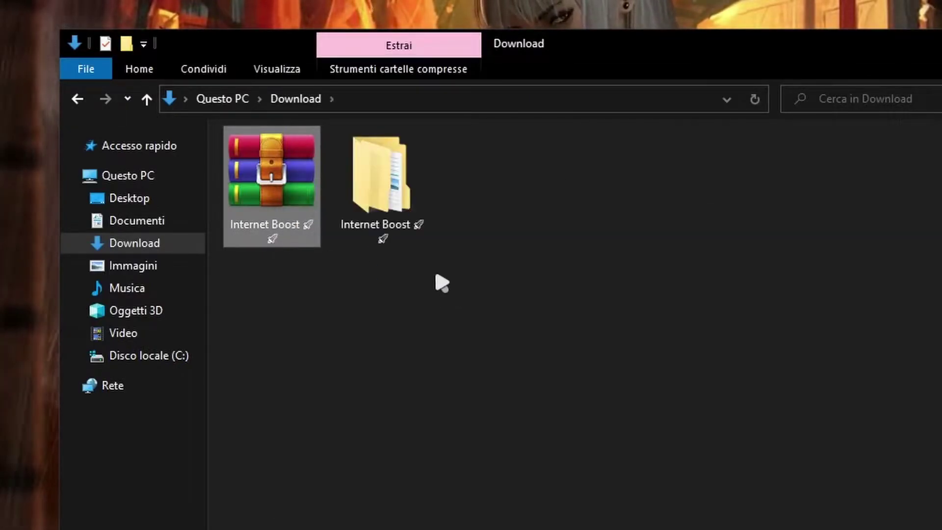
pyautogui.doubleClick(412, 204)
pyautogui.moveTo(392, 326); pyautogui.dragTo(279, 147)
pyautogui.click(318, 200)
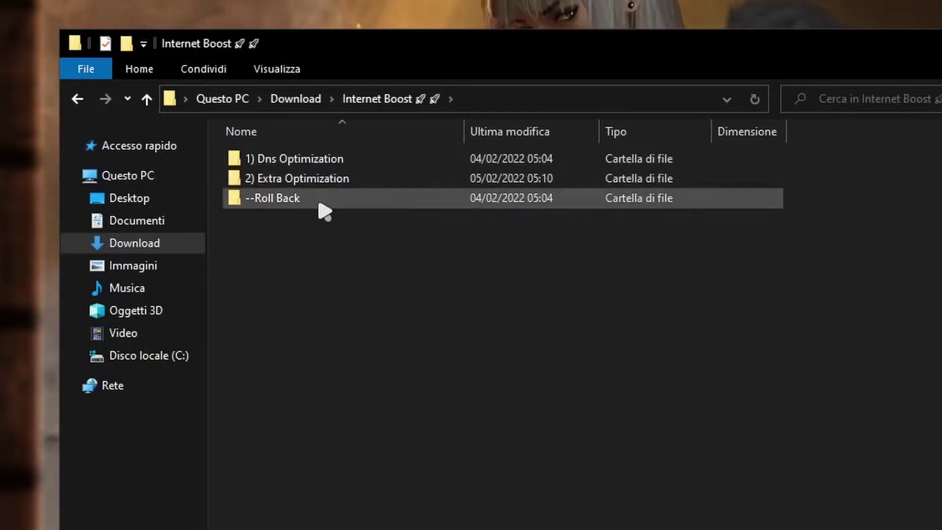
pyautogui.click(452, 260)
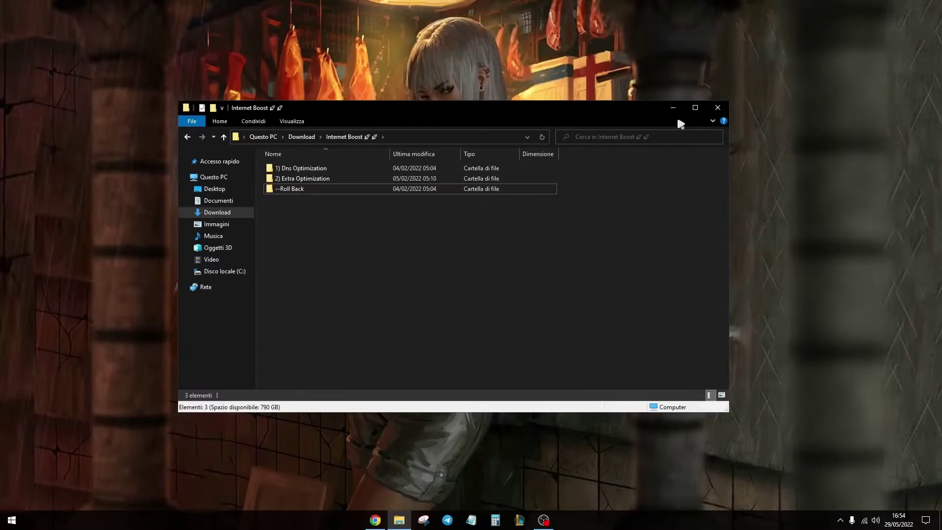
pyautogui.click(674, 108)
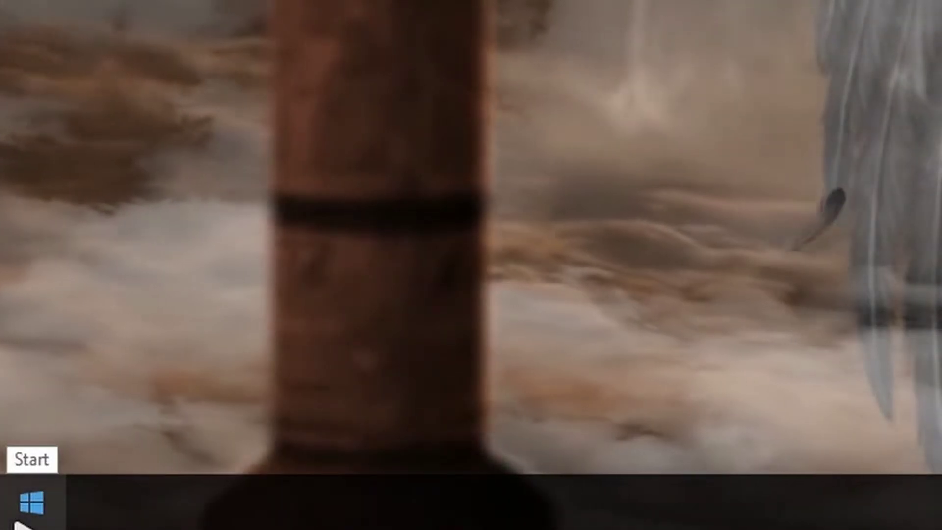
# Open the PC's Network and Internet settings, look at the Ethernet page and return to the Wi-Fi page.
pyautogui.click(20, 523)
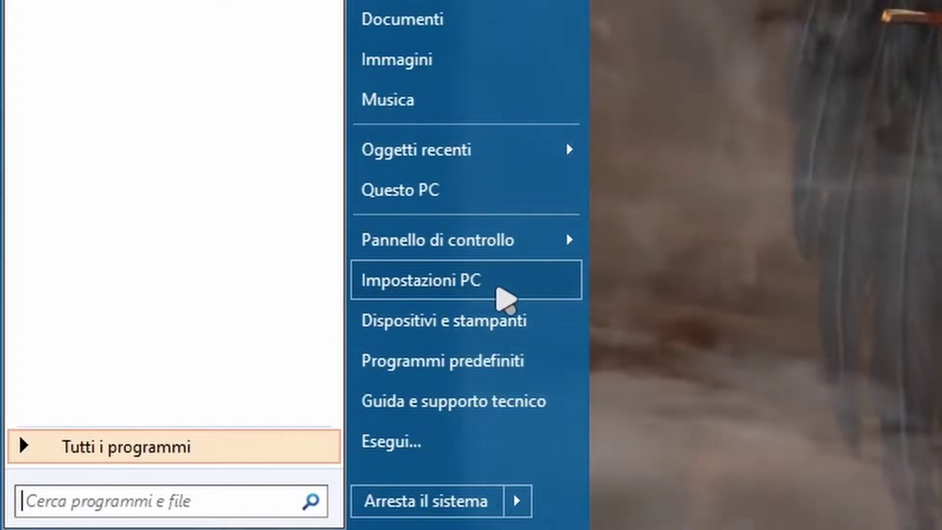
pyautogui.click(500, 292)
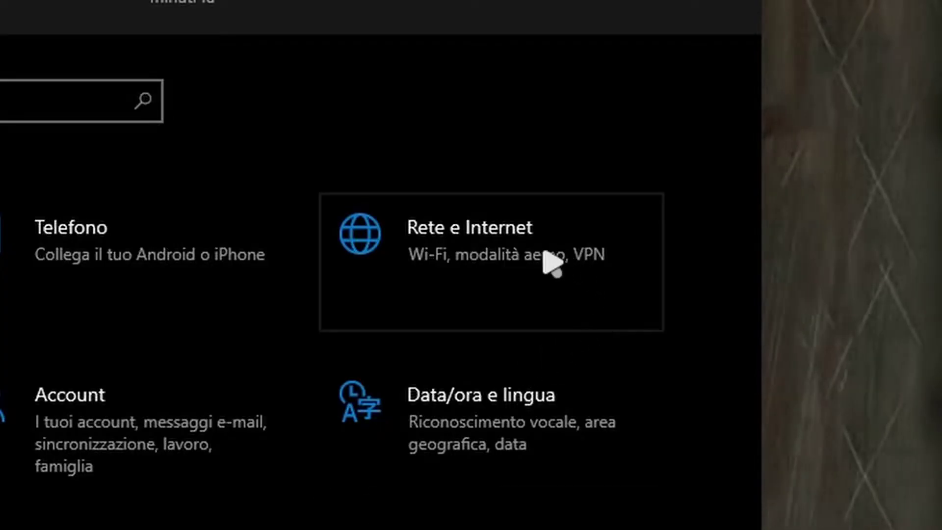
pyautogui.click(491, 289)
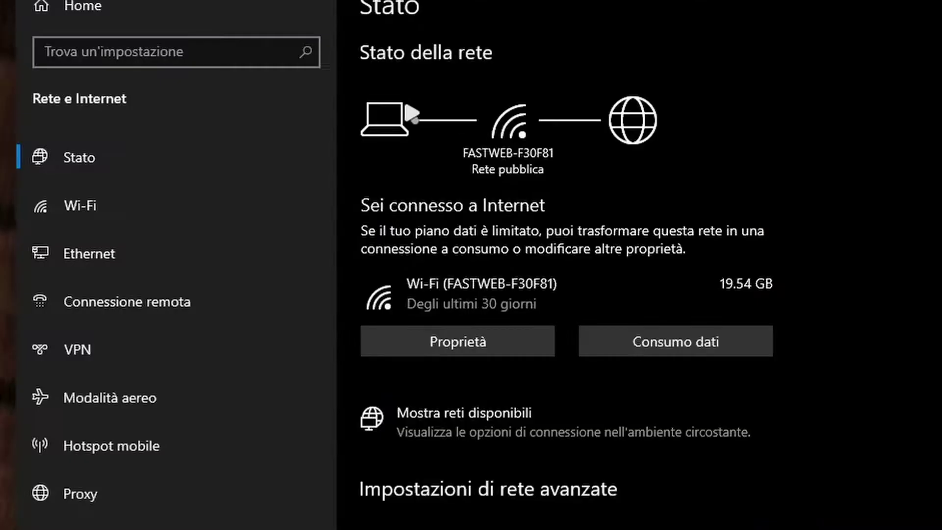
pyautogui.click(118, 219)
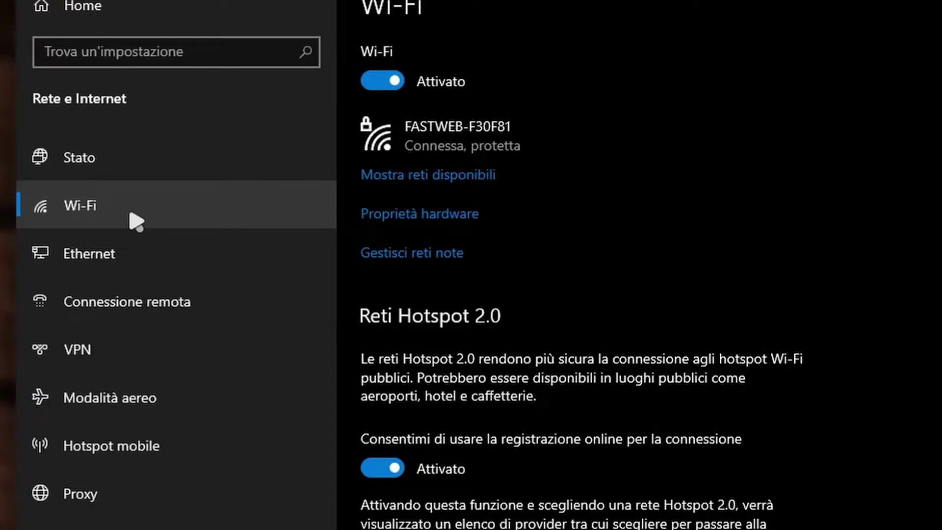
pyautogui.click(138, 263)
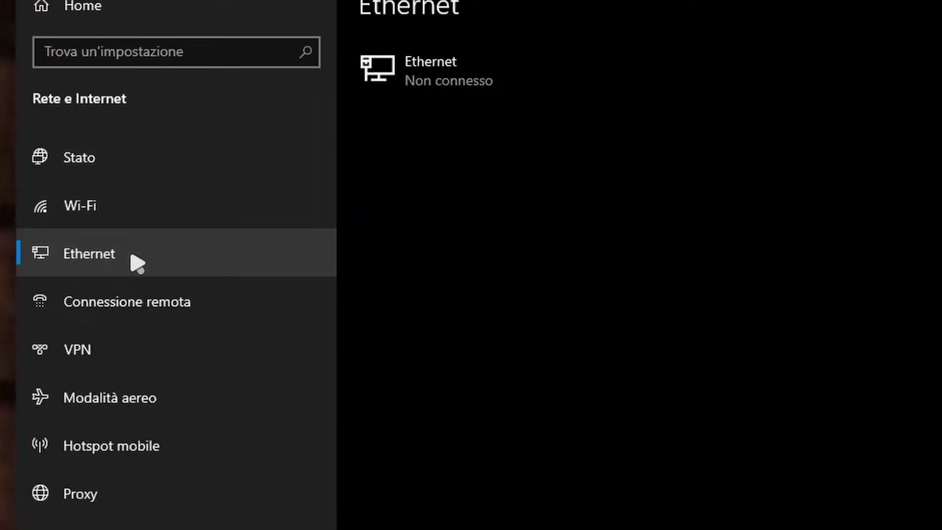
pyautogui.click(128, 218)
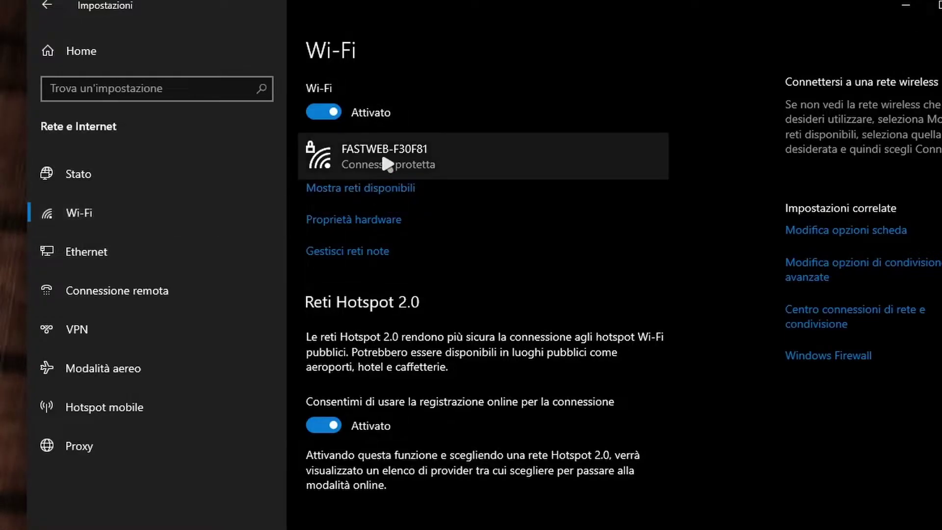
# Examine the metered connection setting in the connected Wi-Fi network's properties, then return to the Wi-Fi page.
pyautogui.click(441, 156)
pyautogui.scroll(-5, 435, 164)
pyautogui.scroll(1, 269, 185)
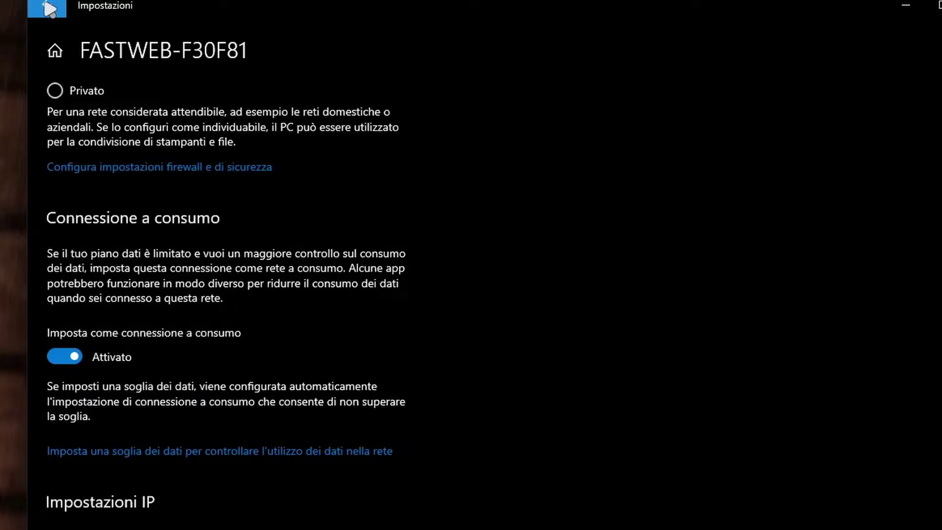
pyautogui.click(49, 8)
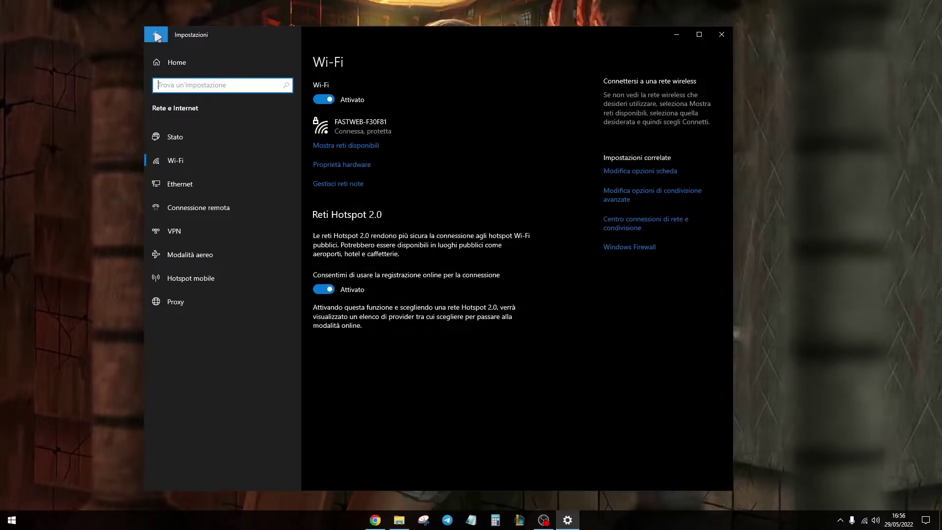
# Open the Update and Security settings and check for available Windows updates.
pyautogui.click(157, 36)
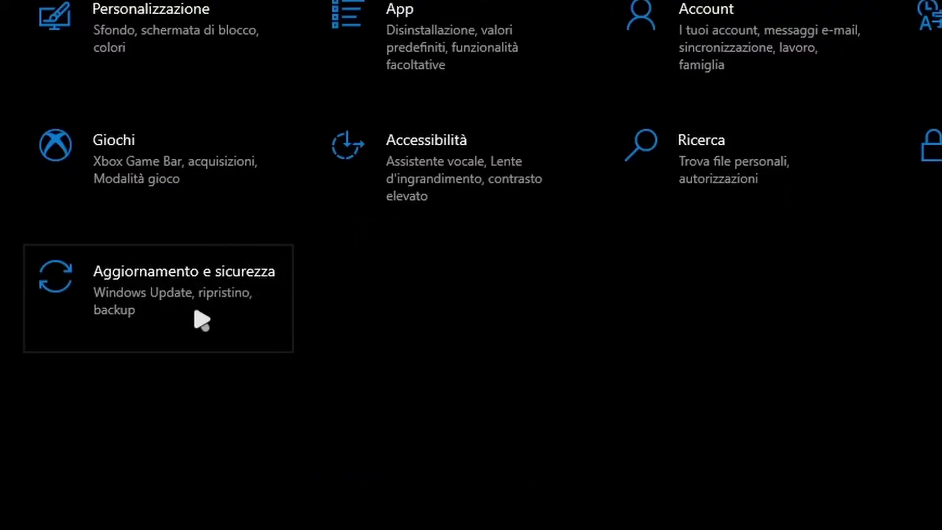
pyautogui.click(201, 319)
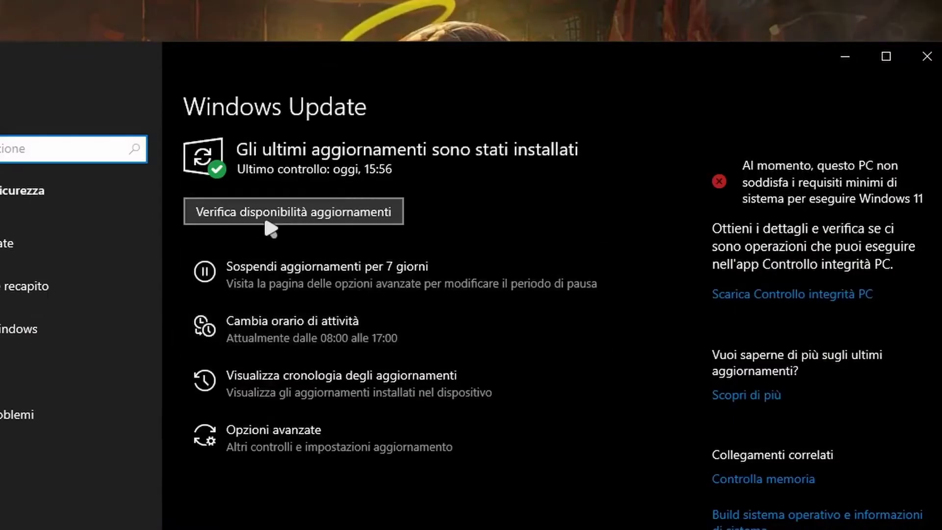
pyautogui.click(265, 221)
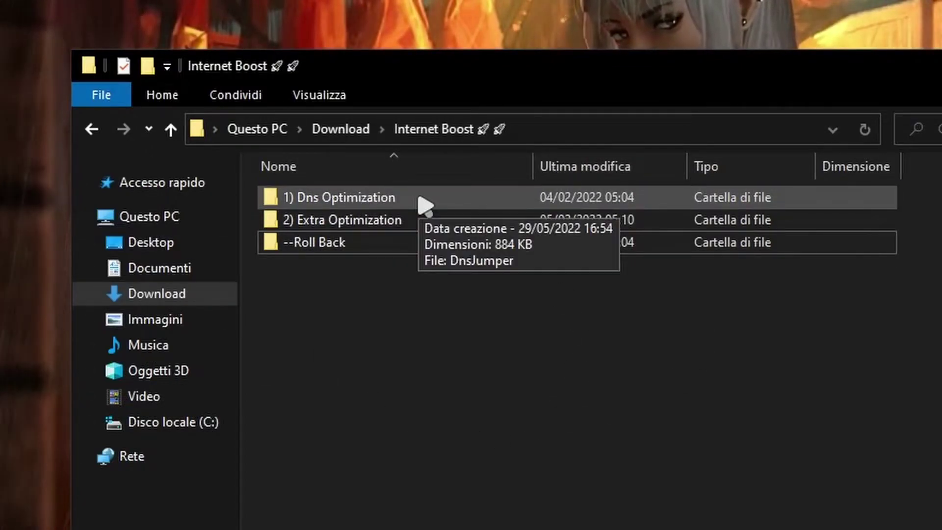
# Run DnsJumper from the 1) Dns Optimization folder as administrator.
pyautogui.doubleClick(425, 204)
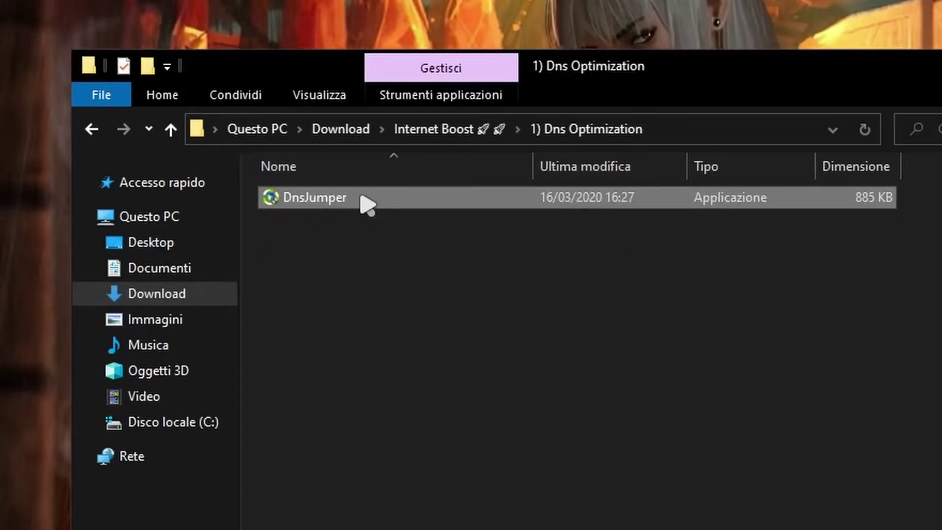
pyautogui.rightClick(361, 196)
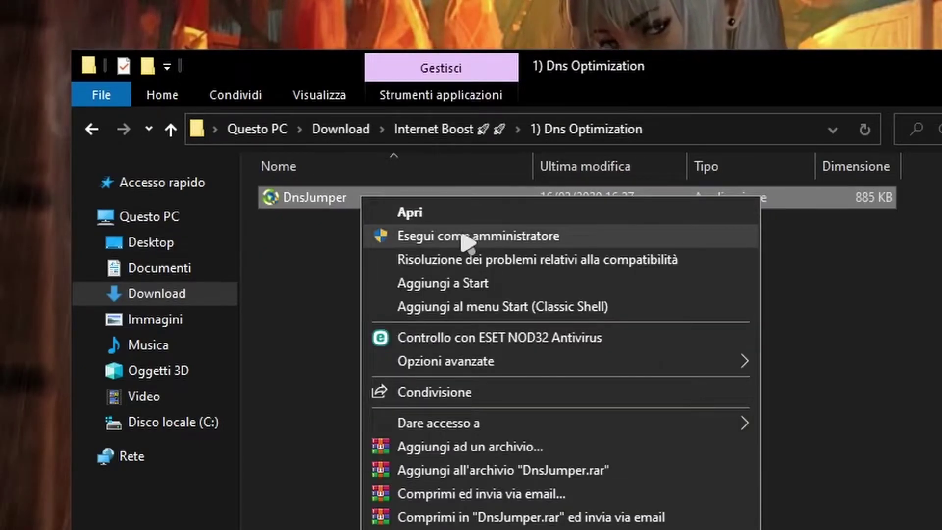
pyautogui.click(464, 242)
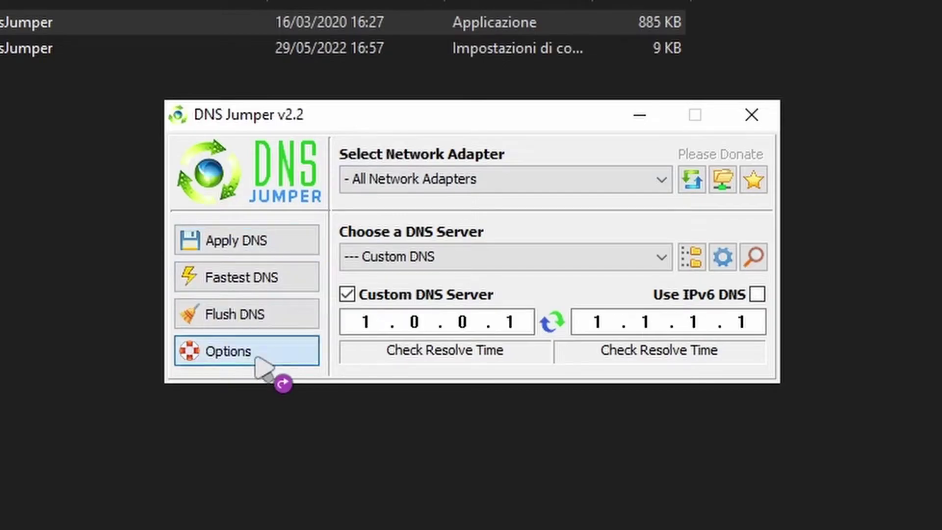
# Check DNS Jumper for updates and accept the available update.
pyautogui.click(256, 359)
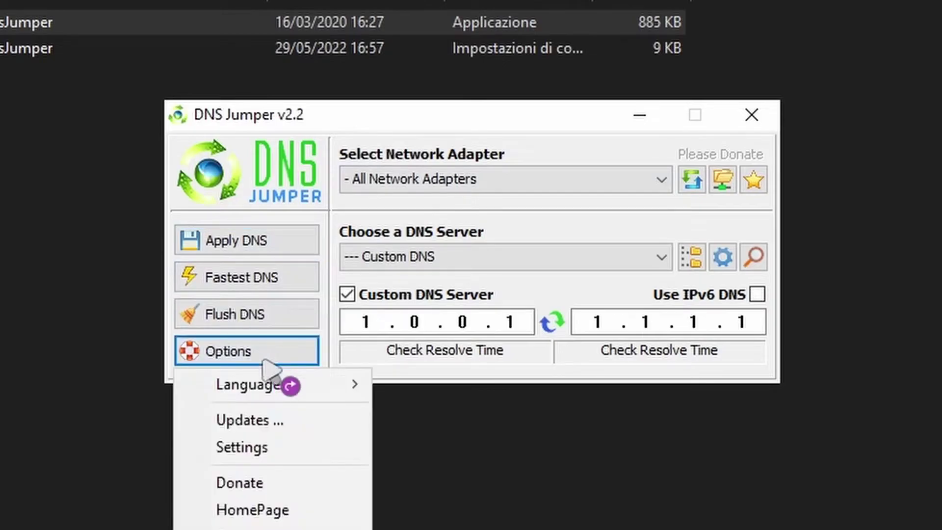
pyautogui.click(286, 420)
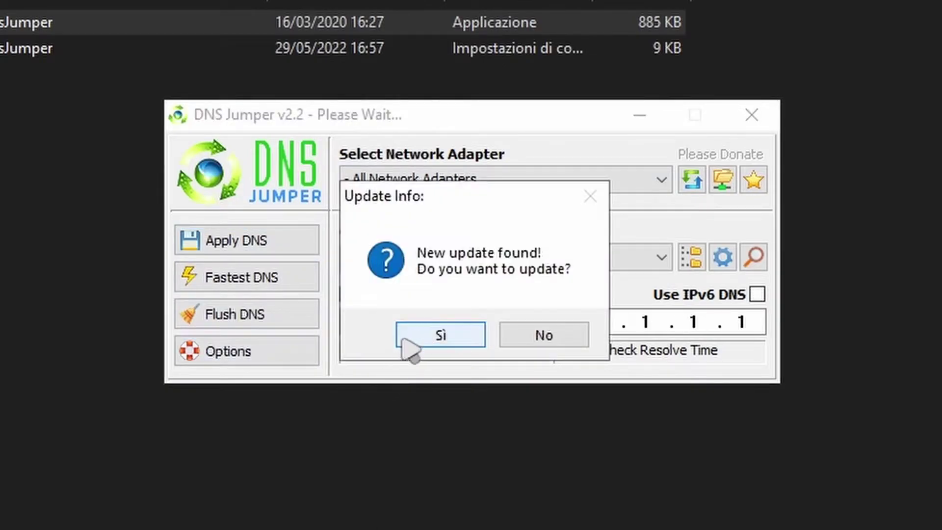
pyautogui.click(412, 344)
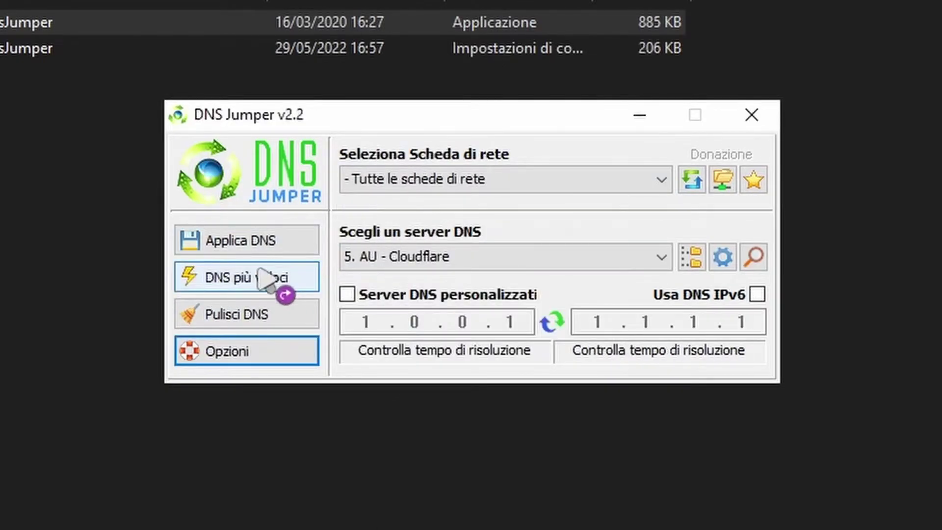
# Test the speed of all listed DNS servers with the fastest DNS tool, running the test twice.
pyautogui.click(230, 287)
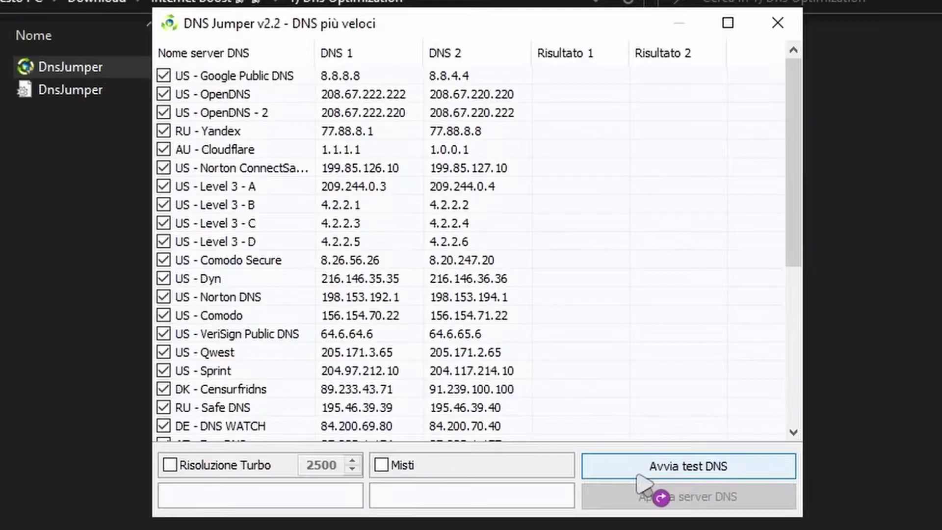
pyautogui.click(677, 466)
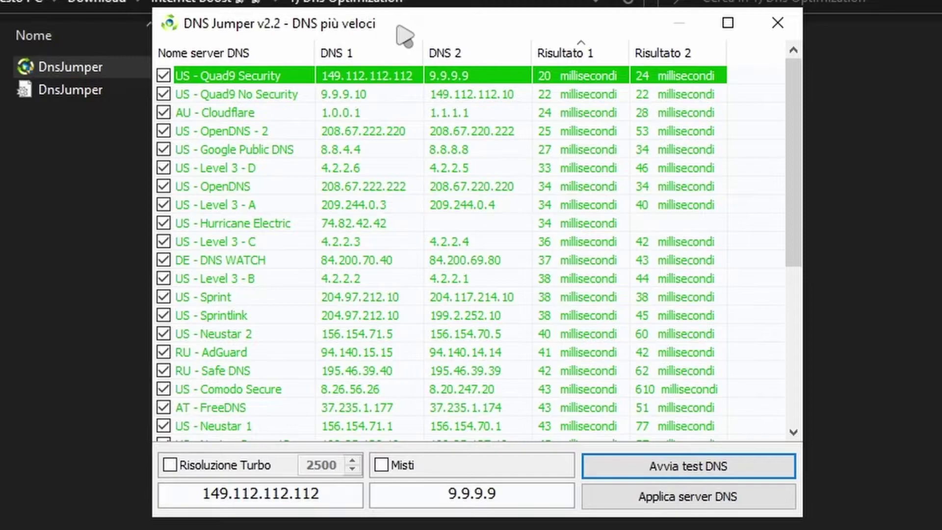
pyautogui.click(751, 468)
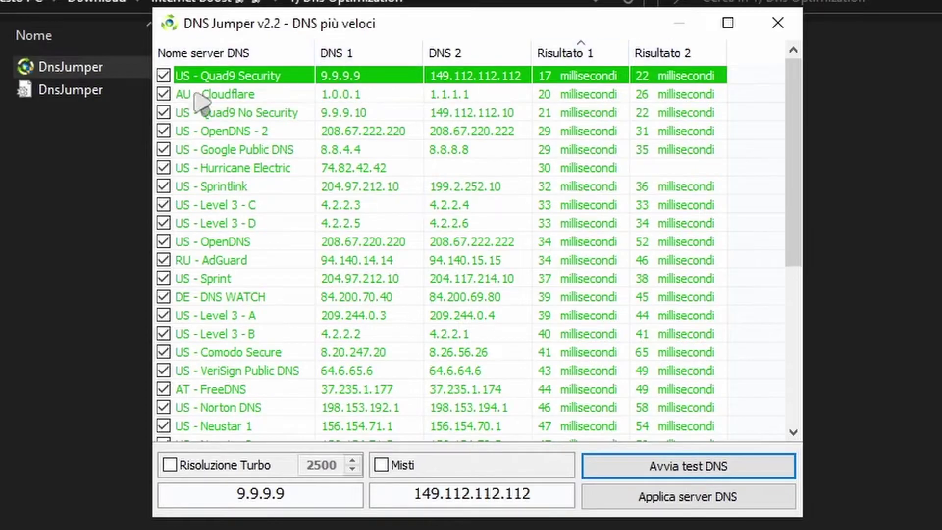
# Apply the US - Quad9 Security servers 9.9.9.9 and 149.112.112.112, flush the DNS cache and close DNS Jumper.
pyautogui.click(601, 498)
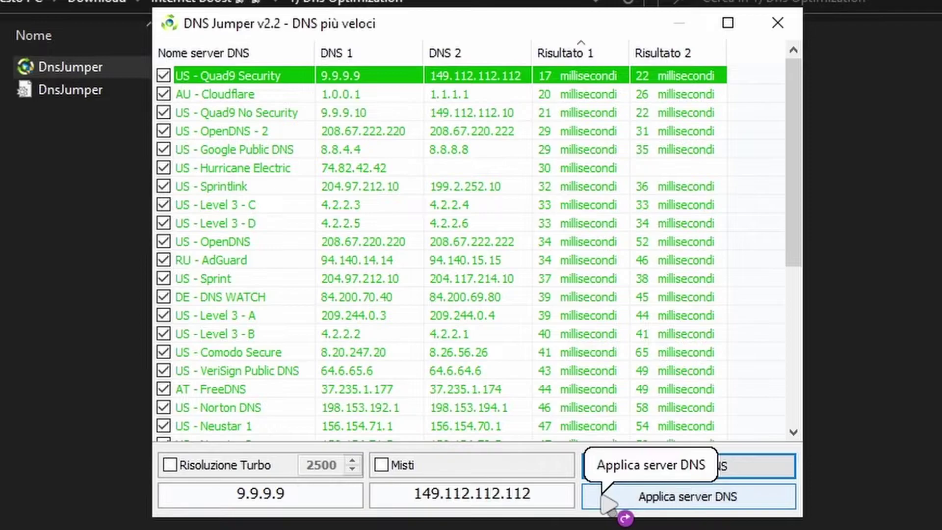
pyautogui.click(784, 26)
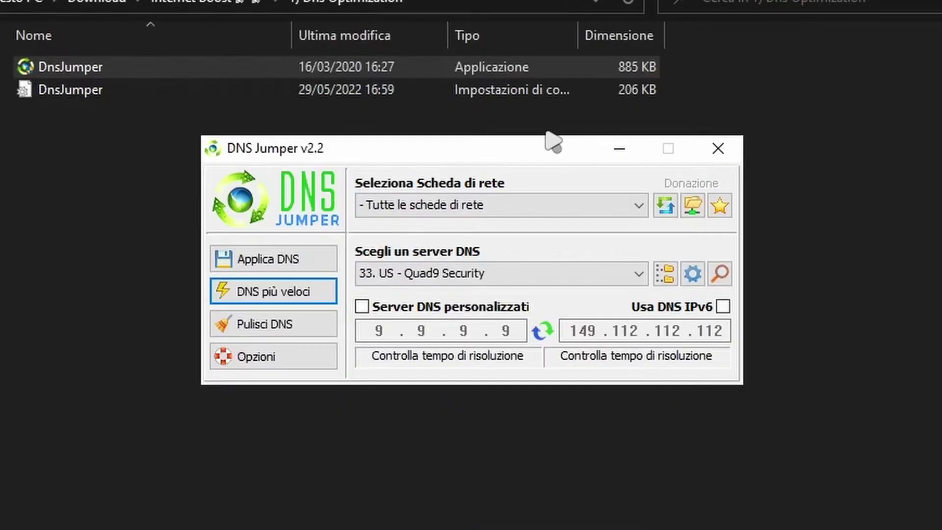
pyautogui.click(290, 328)
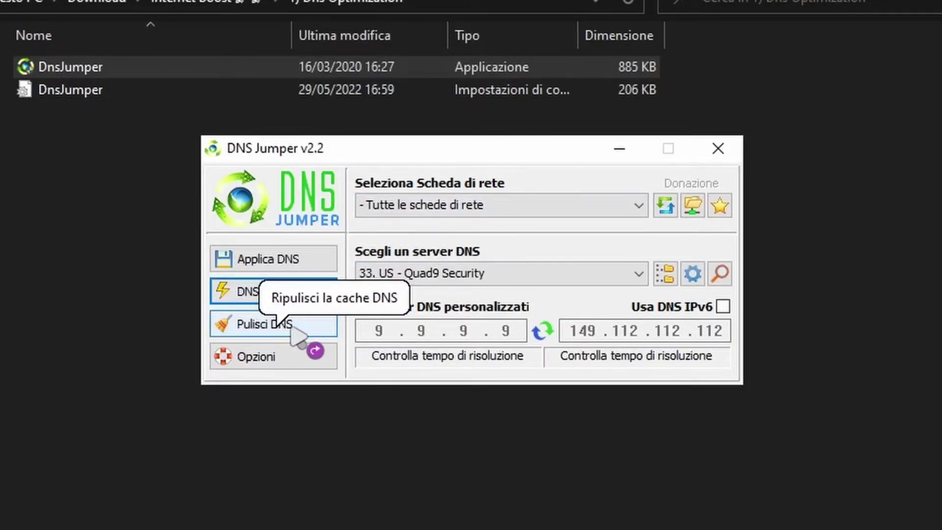
pyautogui.click(716, 149)
# Run the Smart Net Boost script from the 2) Extra Optimization folder as administrator.
pyautogui.hotkey('alt', 'Up')
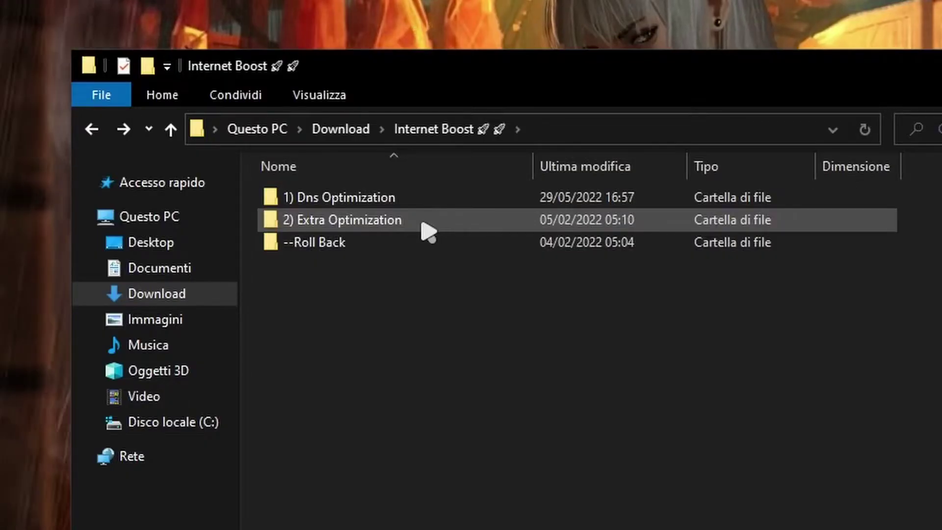
pyautogui.doubleClick(421, 232)
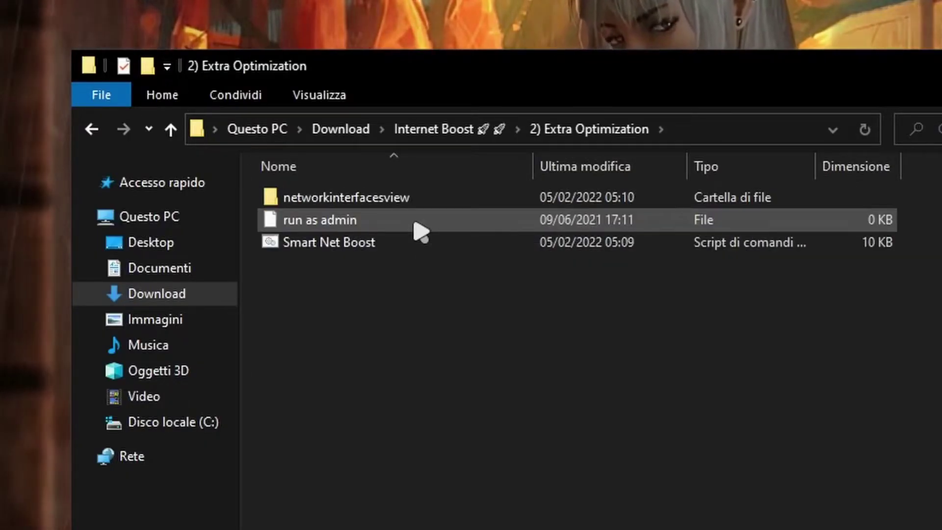
pyautogui.click(392, 246)
pyautogui.rightClick(393, 247)
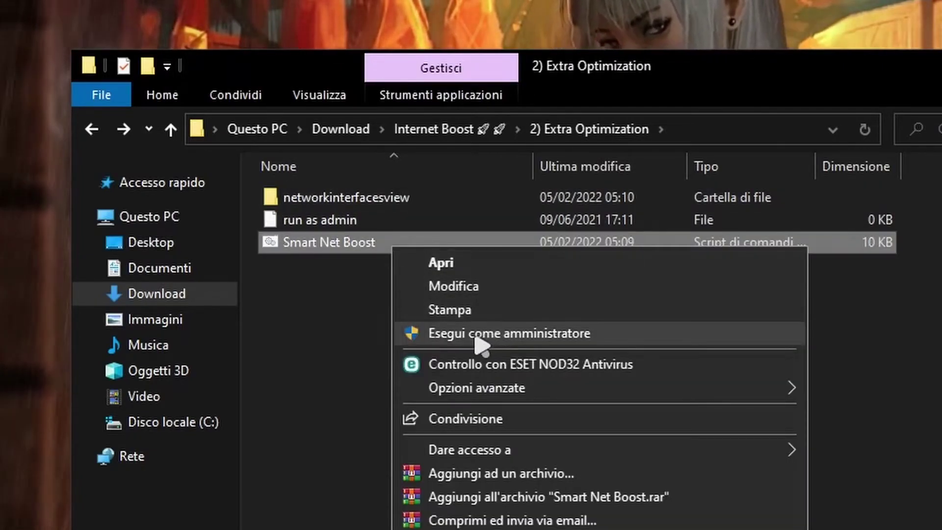
pyautogui.click(477, 339)
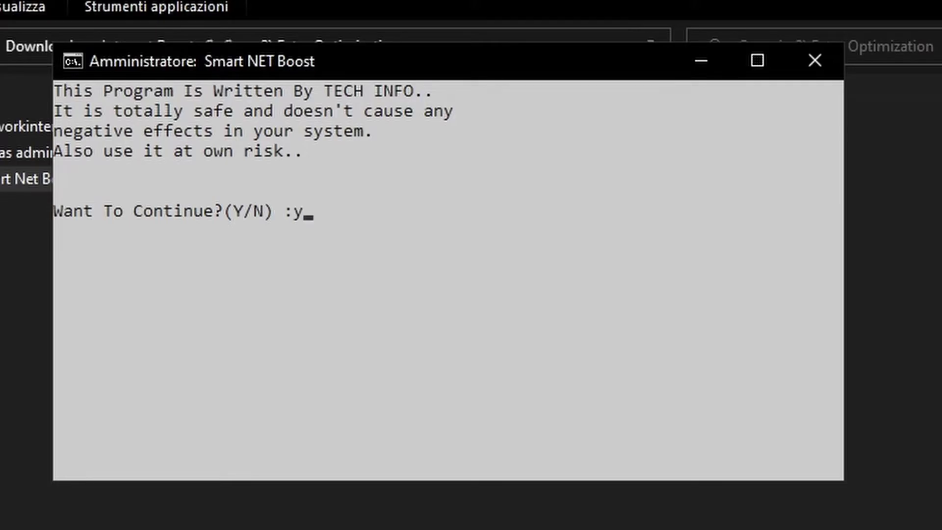
# Answer y to the script's opening question and Y in Step 1 to start the auto-tuning level ping check.
pyautogui.press('Return')
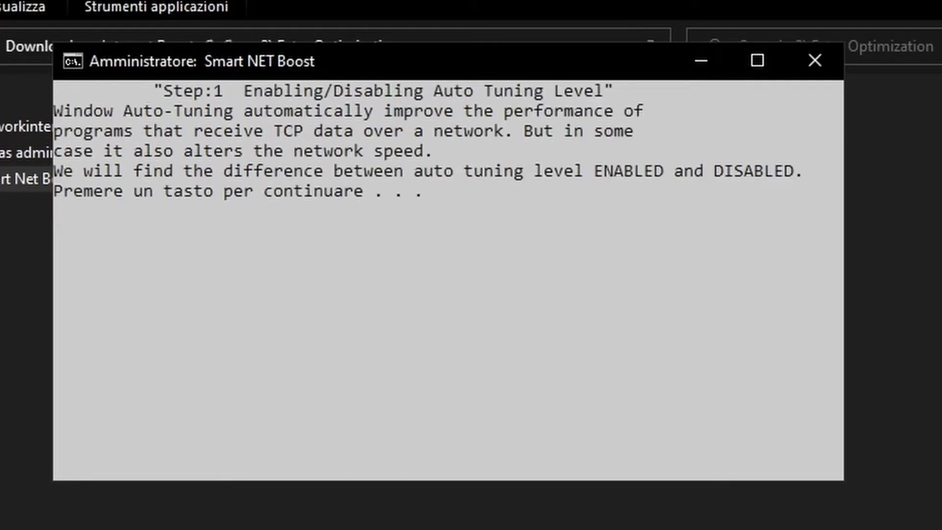
pyautogui.press('Return')
pyautogui.write('Y')
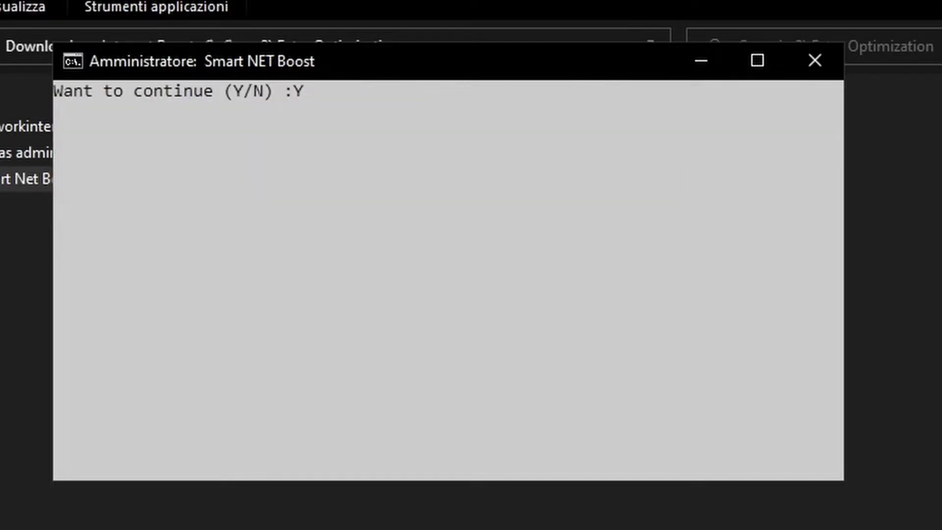
pyautogui.press('Return')
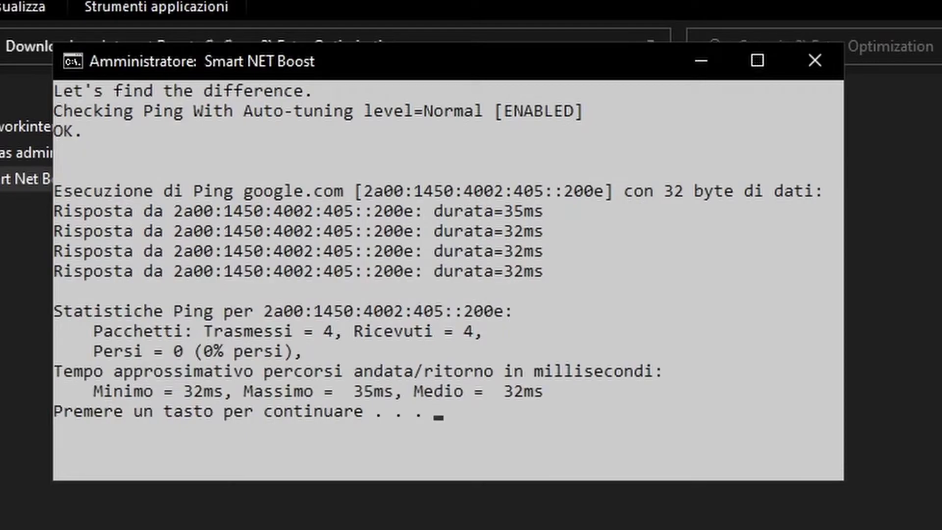
# Continue through the ping checks with auto-tuning enabled and disabled, and answer the auto-tuning prompt with option 3.
pyautogui.press('Return')
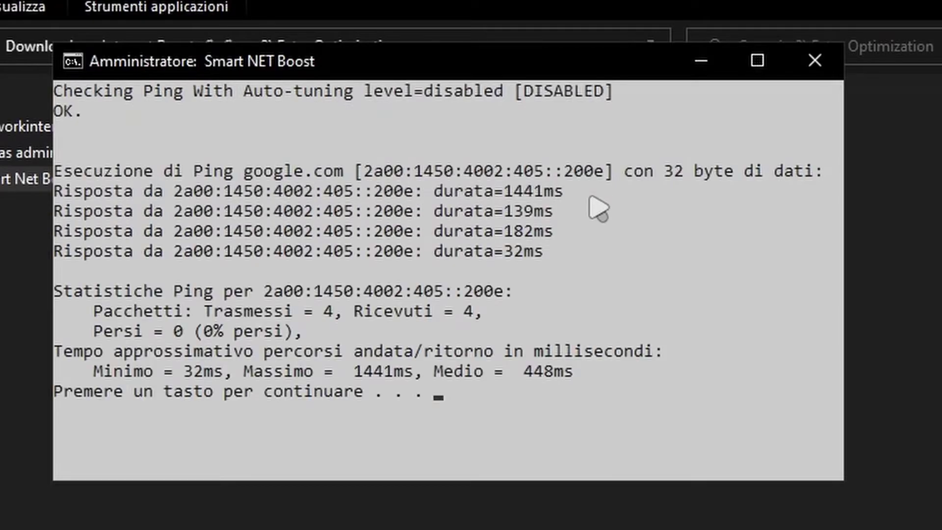
pyautogui.press('Return')
pyautogui.write('3')
pyautogui.press('Return')
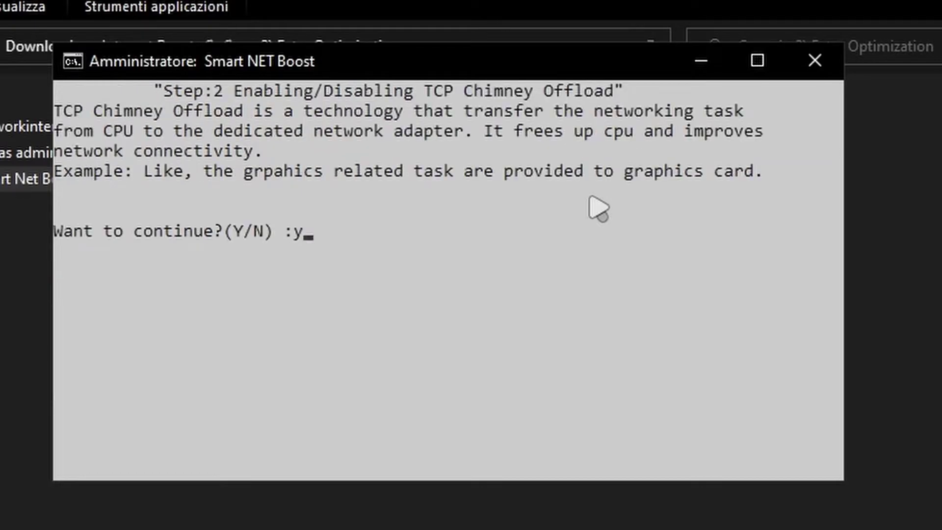
# Accept Step 2 with y and answer E to enable TCP Chimney Offload.
pyautogui.write('y')
pyautogui.press('Return')
pyautogui.write('E')
pyautogui.press('Return')
# Accept Step 3 with Y and answer D to disable TCP heuristics.
pyautogui.write('Y')
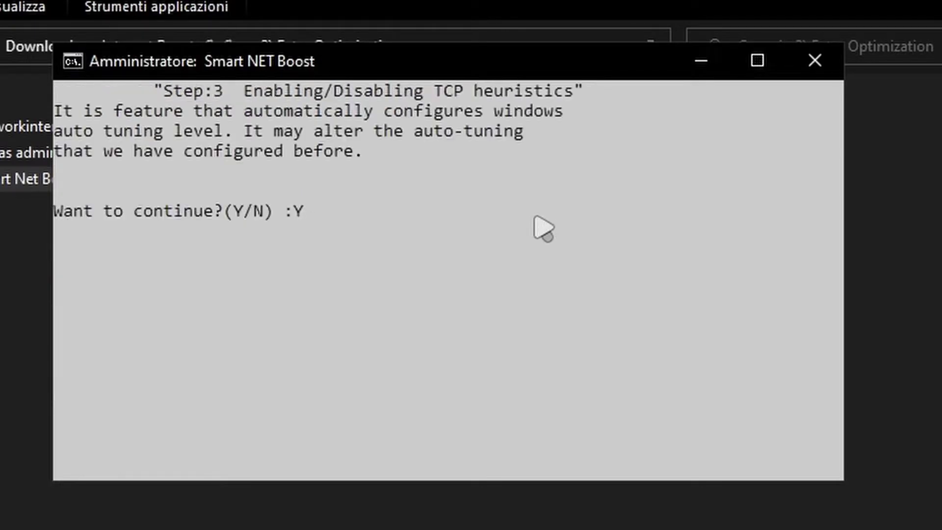
pyautogui.press('Return')
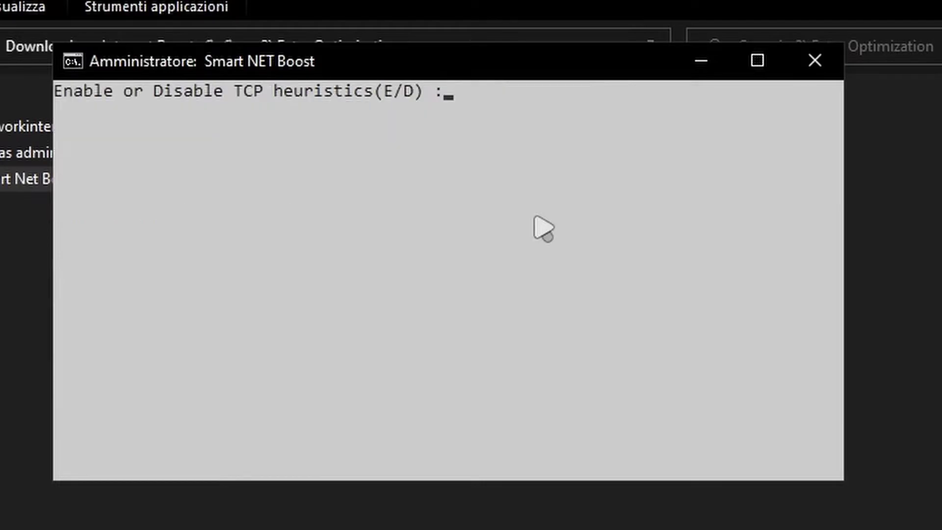
pyautogui.write('D')
pyautogui.press('Return')
# Accept the RSS step with Y and answer E to enable Receive Side Scaling.
pyautogui.write('Y')
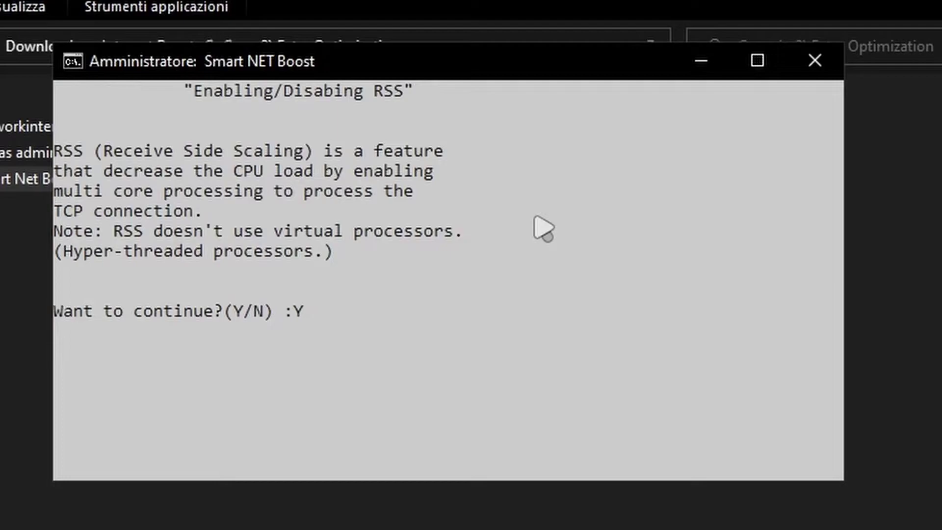
pyautogui.press('Return')
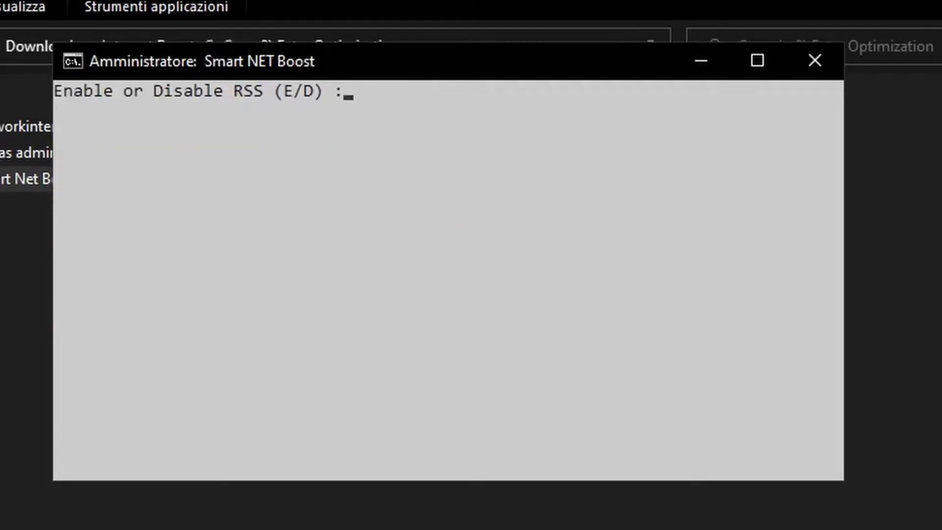
pyautogui.write('E')
pyautogui.press('Return')
# Answer Y in Step 5 to flush DNS and reset Winsock, and Y in Step 6 to reset TCP/IP.
pyautogui.write('Y')
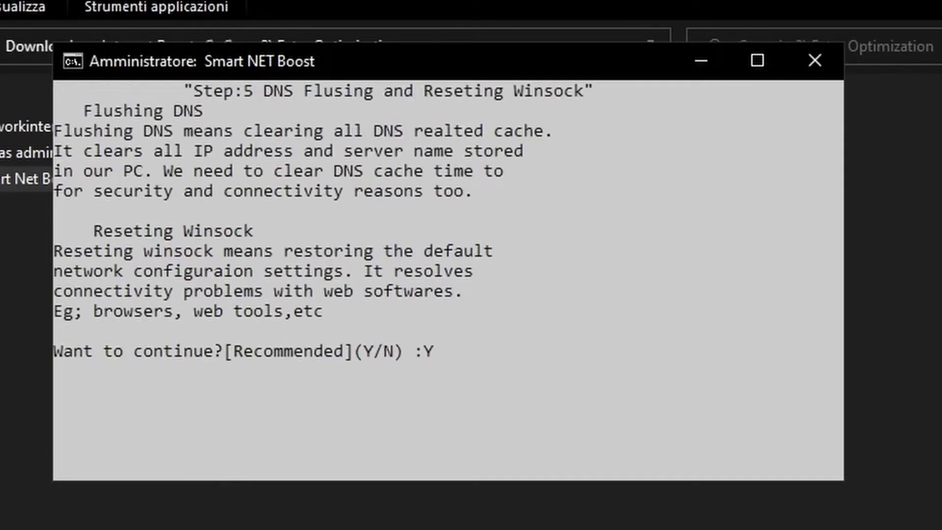
pyautogui.press('Return')
pyautogui.press('Return')
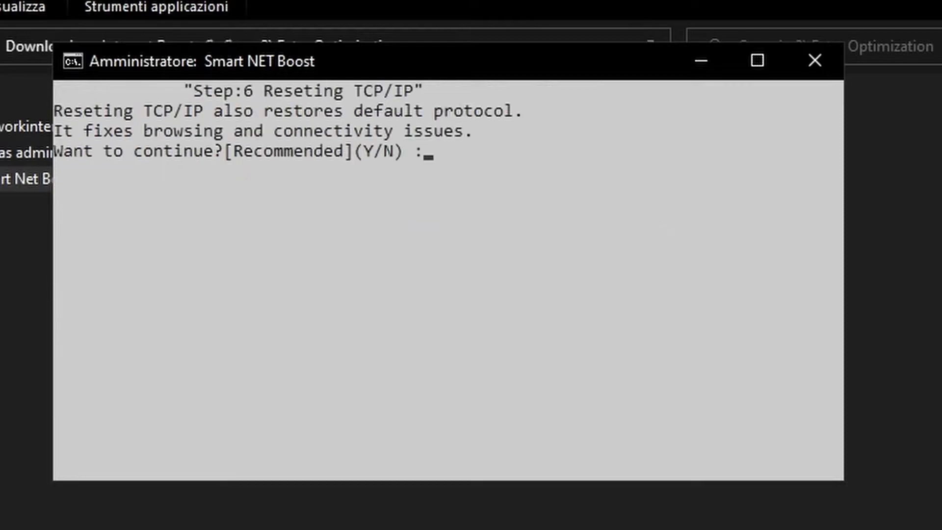
pyautogui.write('Y')
pyautogui.press('Return')
# Answer OK in Step 7 and continue through the registry changes disabling the Network Throttling Index and Nagle's algorithm.
pyautogui.write('OK')
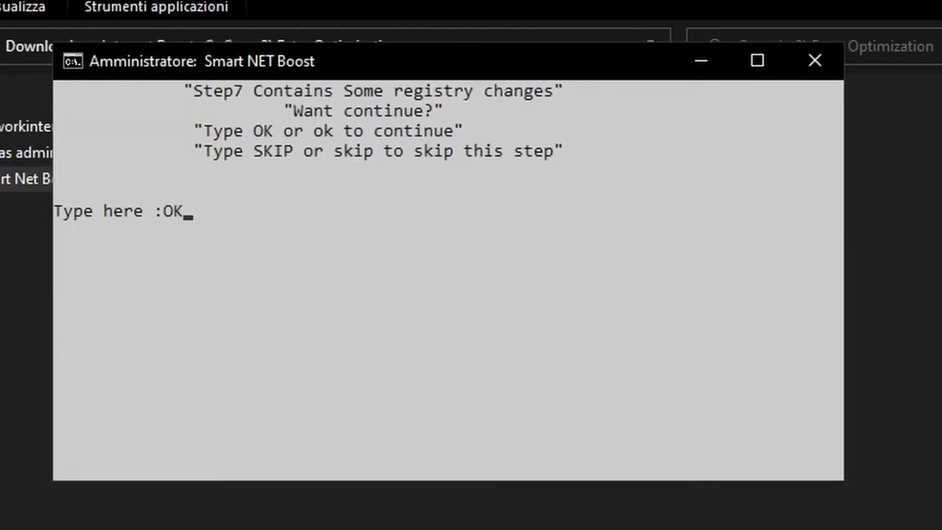
pyautogui.press('Return')
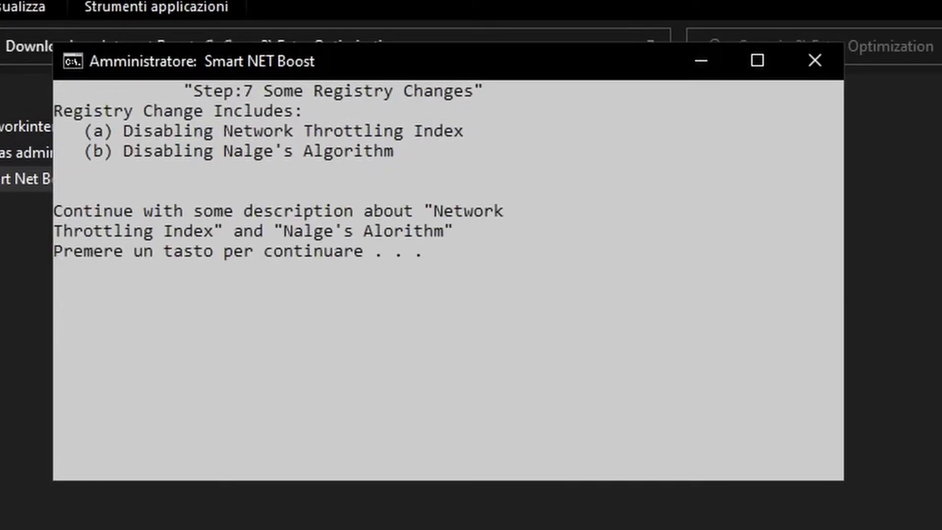
pyautogui.press('Return')
pyautogui.press('Return')
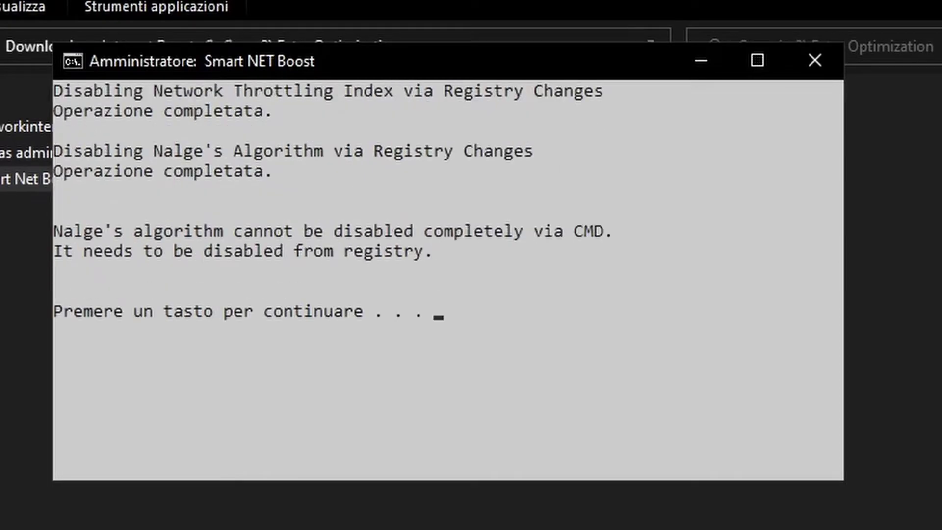
pyautogui.press('Return')
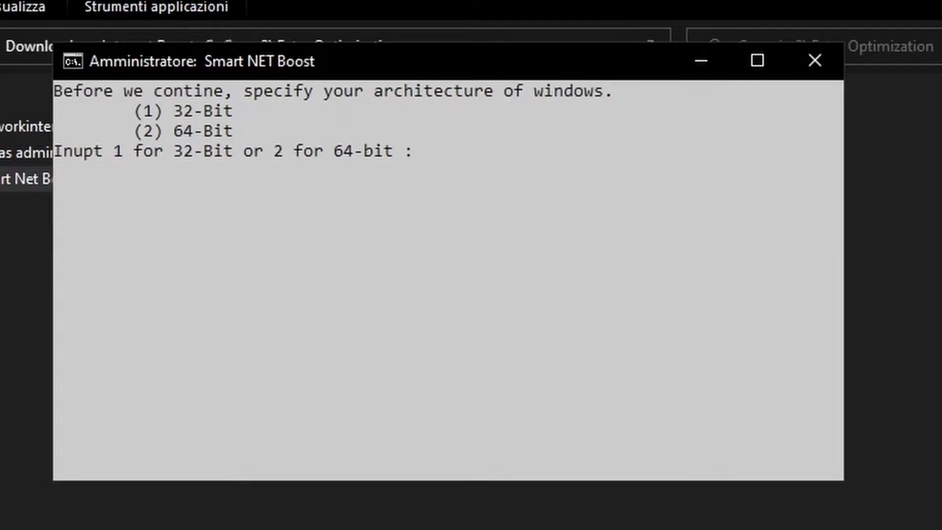
# Specify 64-bit Windows with option 2 and open the TP-LINK Wireless USB Adapter's registry key from NetworkInterfacesView in RegEdit.
pyautogui.write('2')
pyautogui.press('Return')
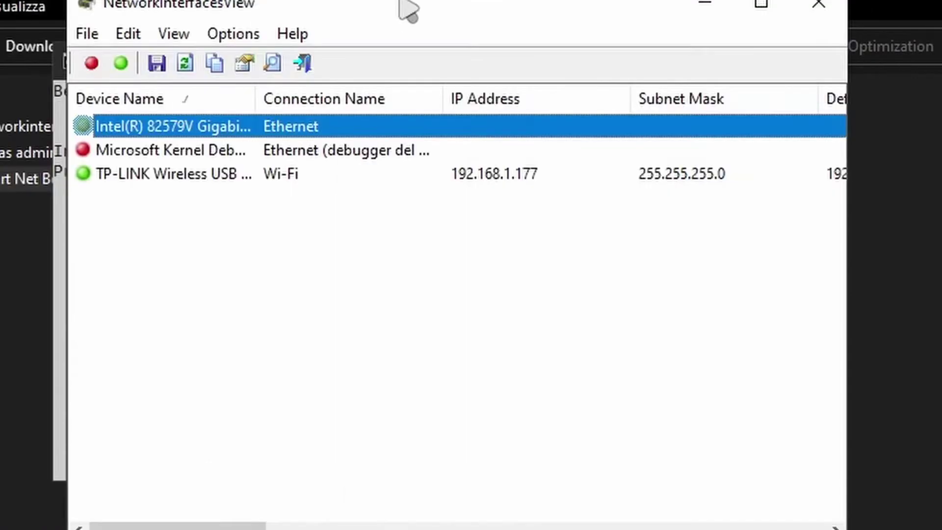
pyautogui.click(202, 172)
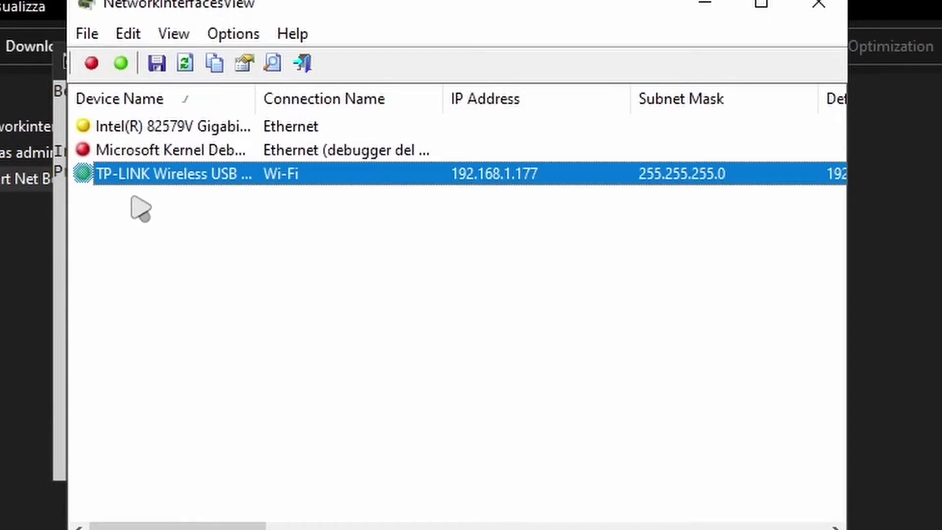
pyautogui.moveTo(255, 102); pyautogui.dragTo(316, 99)
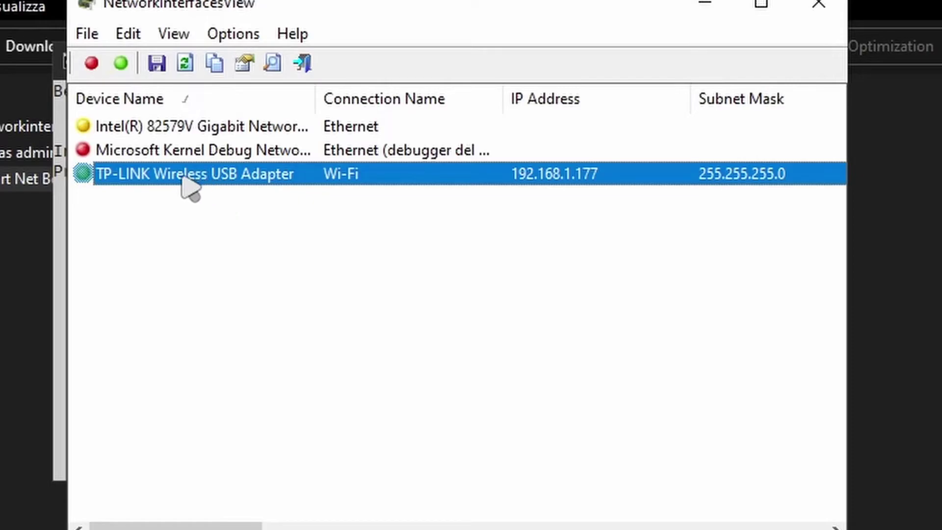
pyautogui.rightClick(186, 187)
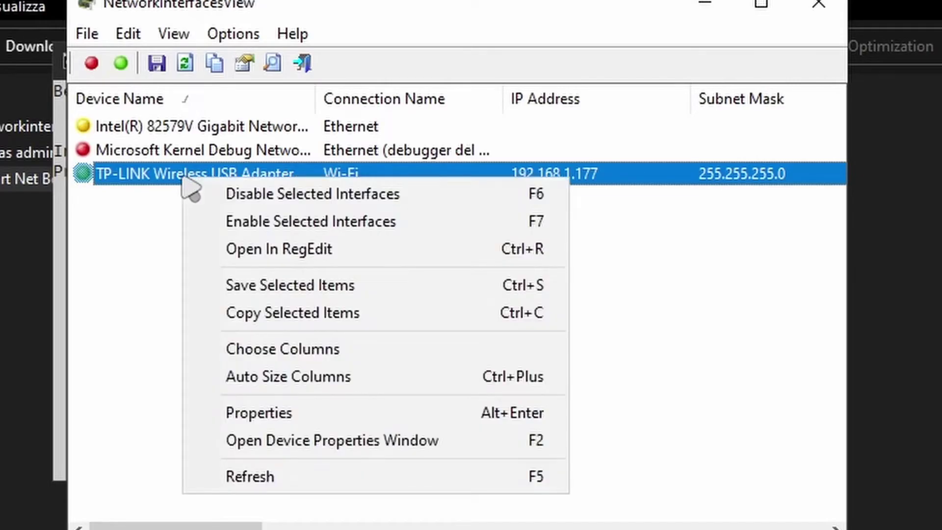
pyautogui.click(217, 257)
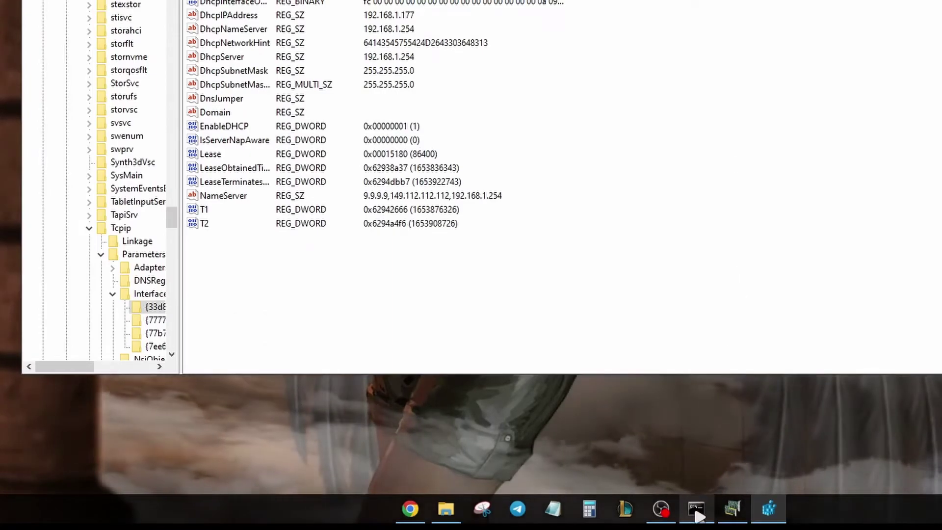
# Switch back to the Smart Net Boost script, continue past the architecture prompt and copy the value name TcpNoDELAY.
pyautogui.click(697, 510)
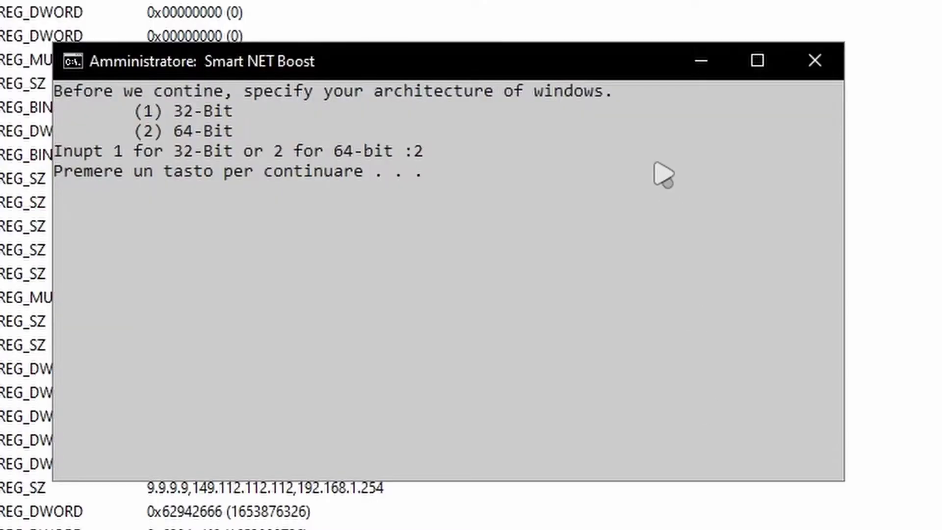
pyautogui.press('Return')
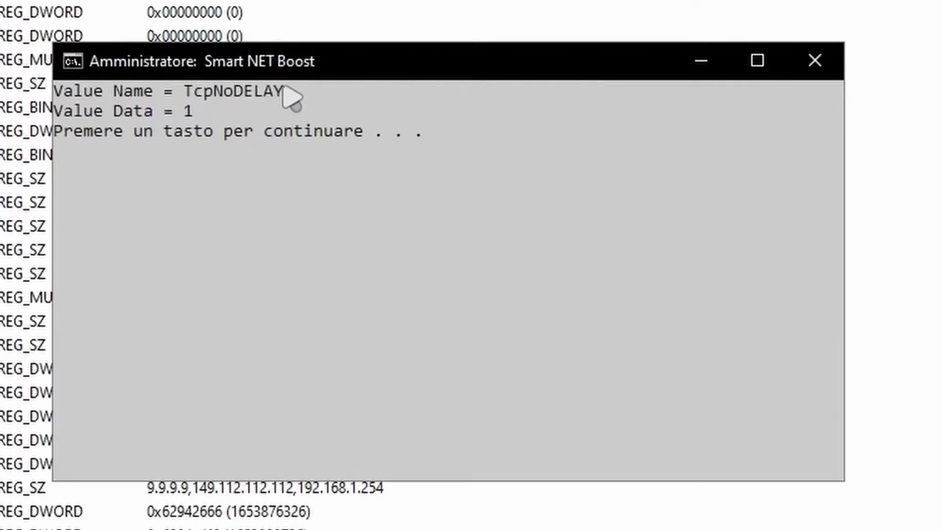
pyautogui.click(267, 91)
pyautogui.click(189, 91)
pyautogui.moveTo(190, 91); pyautogui.dragTo(321, 88)
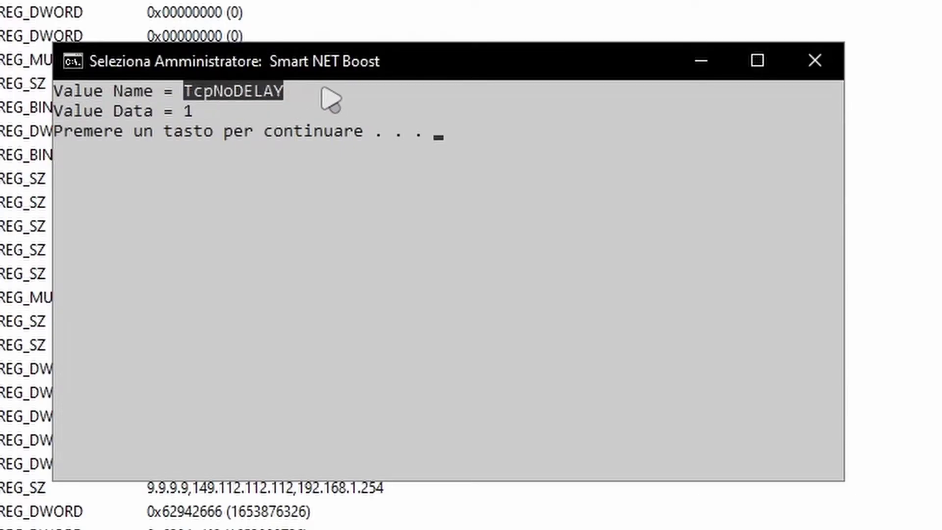
pyautogui.hotkey('ctrl', 'c')
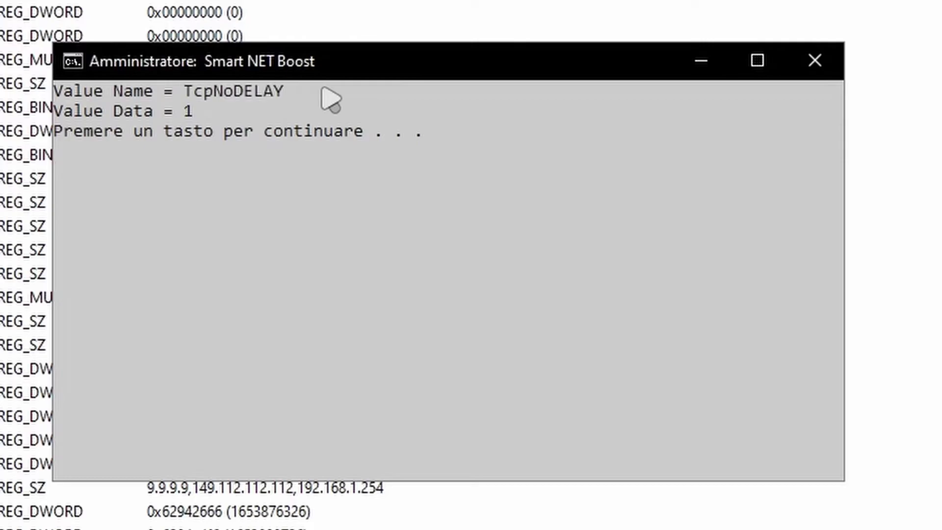
# Create a 32-bit DWORD value named TcpNoDELAY in the adapter's registry key and set its data to 1.
pyautogui.click(705, 67)
pyautogui.rightClick(603, 273)
pyautogui.moveTo(626, 286)
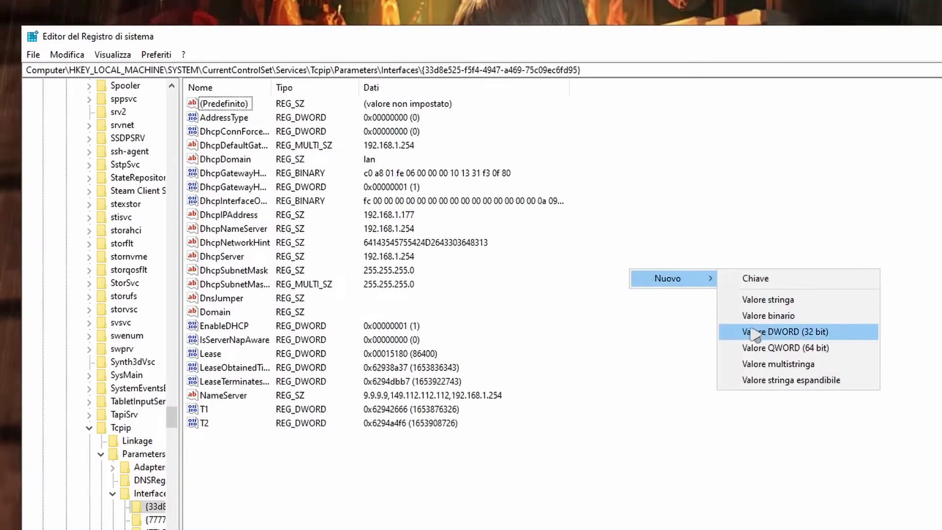
pyautogui.click(749, 333)
pyautogui.hotkey('ctrl', 'v')
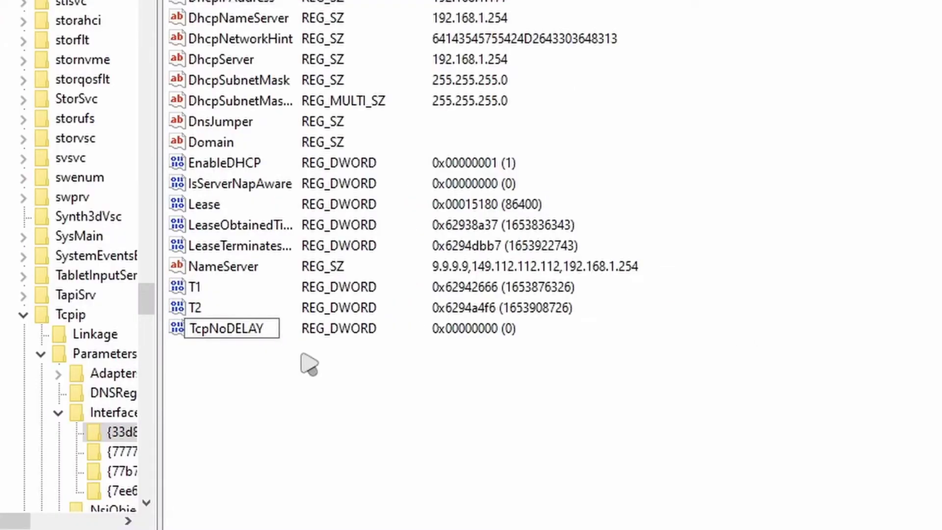
pyautogui.press('Return')
pyautogui.doubleClick(245, 335)
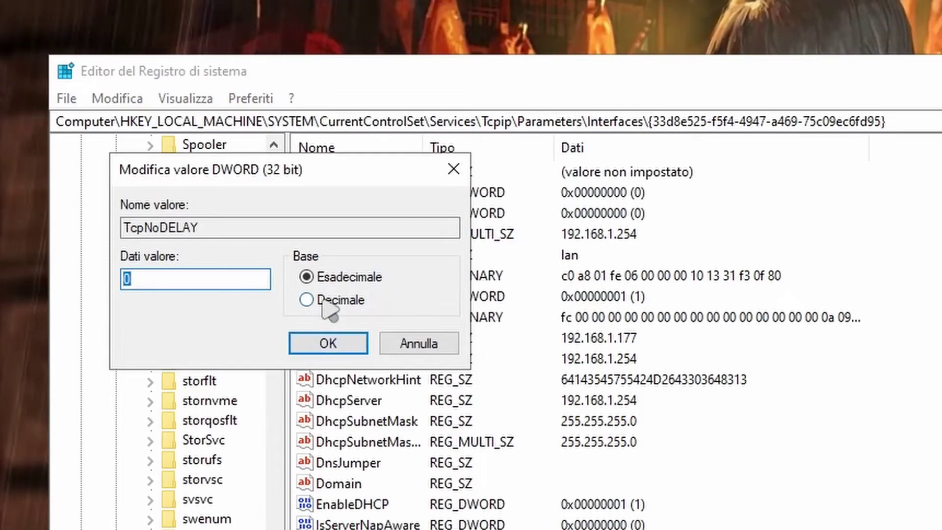
pyautogui.write('1')
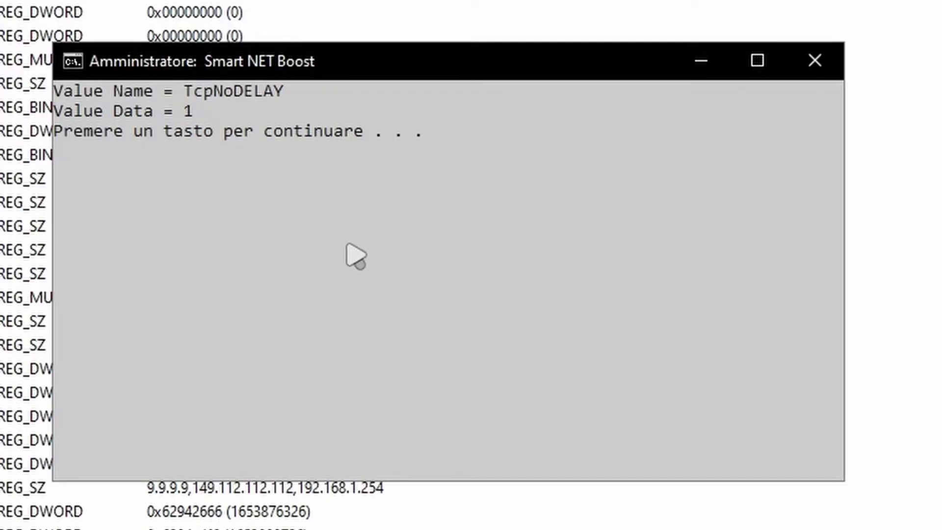
# Advance the Smart Net Boost script to its next registry value and copy the name TcpAckFrequency.
pyautogui.press('space')
pyautogui.moveTo(195, 92); pyautogui.dragTo(344, 93)
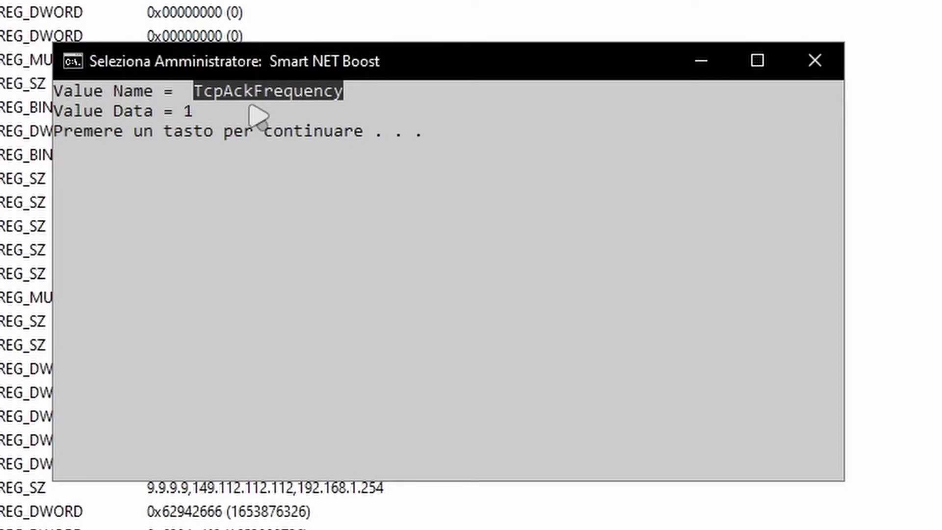
pyautogui.press('Return')
pyautogui.press('Return')
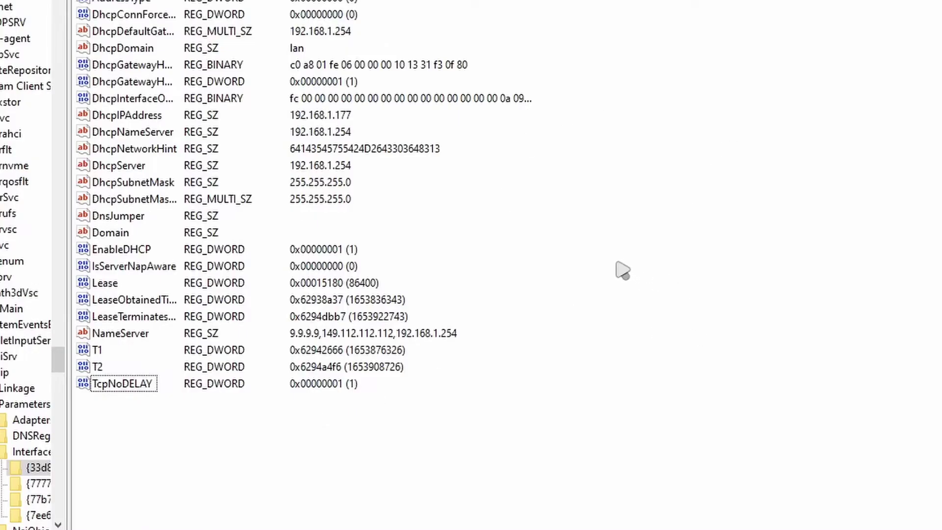
# Create a 32-bit DWORD value named TcpAckFrequency in the adapter's registry key and set its data to 1.
pyautogui.rightClick(623, 269)
pyautogui.moveTo(643, 275)
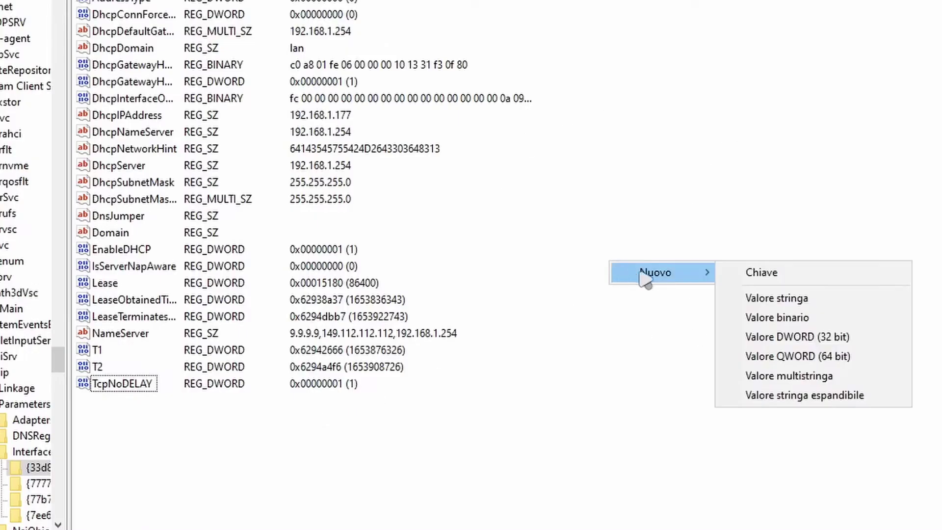
pyautogui.click(773, 343)
pyautogui.hotkey('ctrl', 'v')
pyautogui.press('Return')
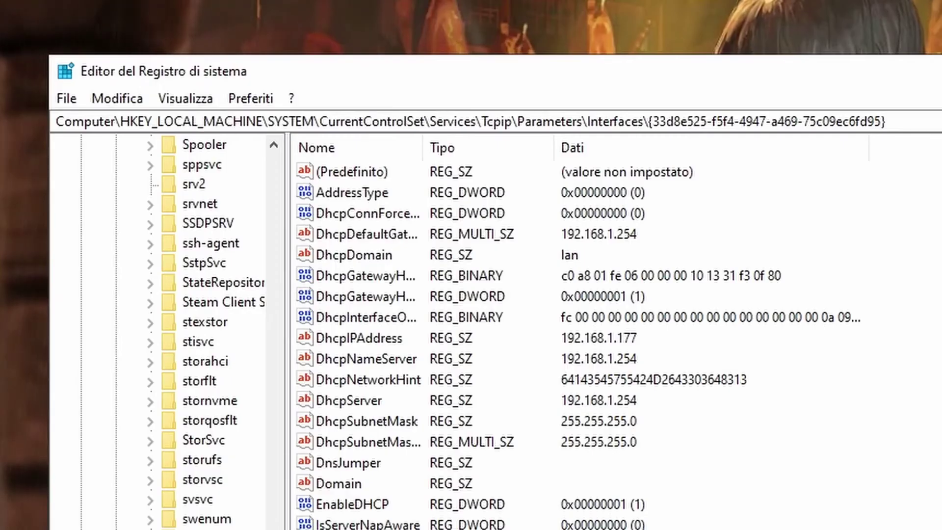
pyautogui.press('Return')
pyautogui.write('1')
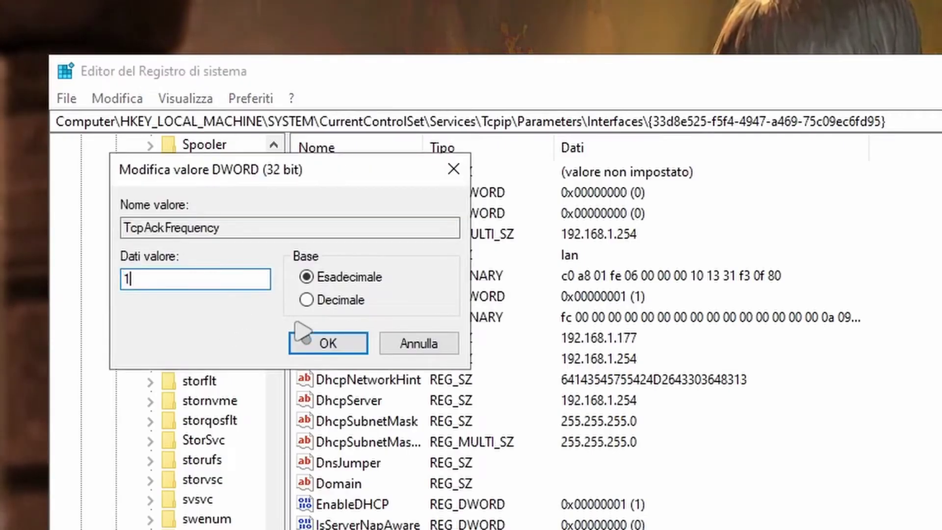
pyautogui.click(325, 344)
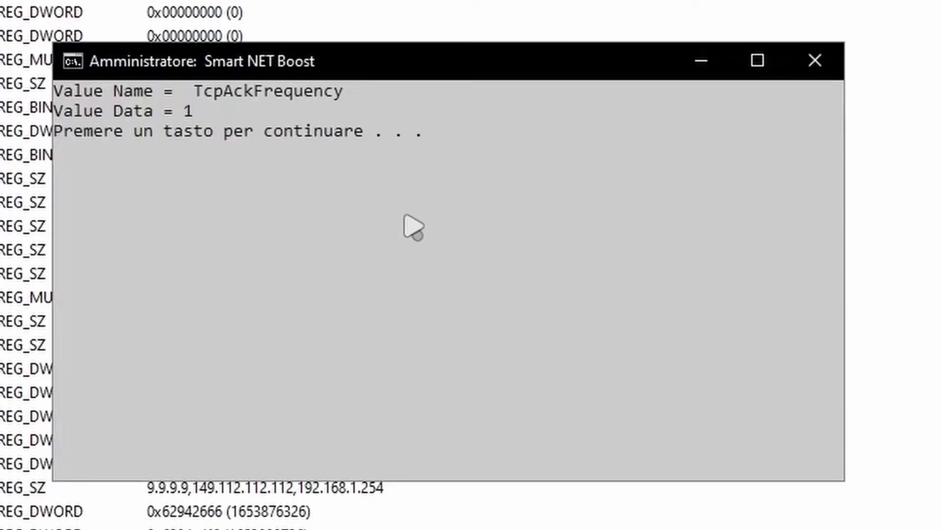
# Finish the Smart Net Boost script and close the Registry Editor and NetworkInterfacesView.
pyautogui.press('Return')
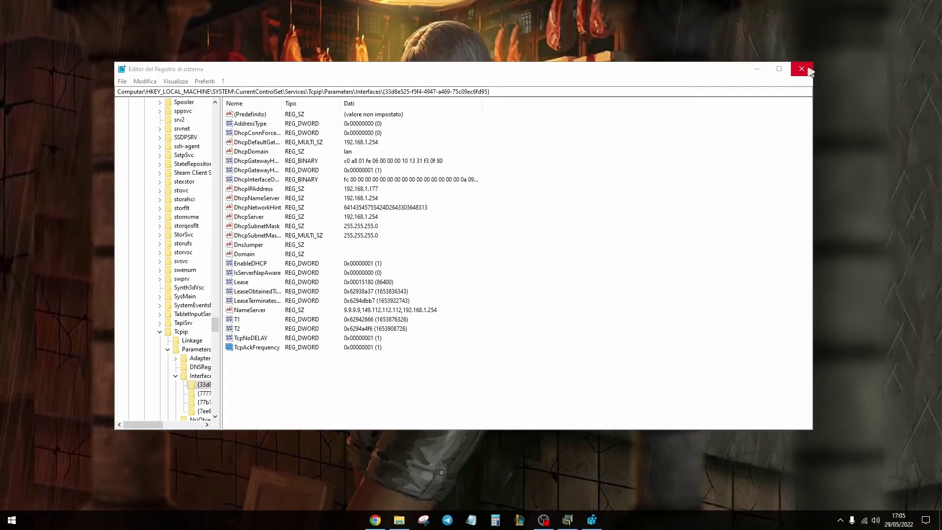
pyautogui.click(801, 69)
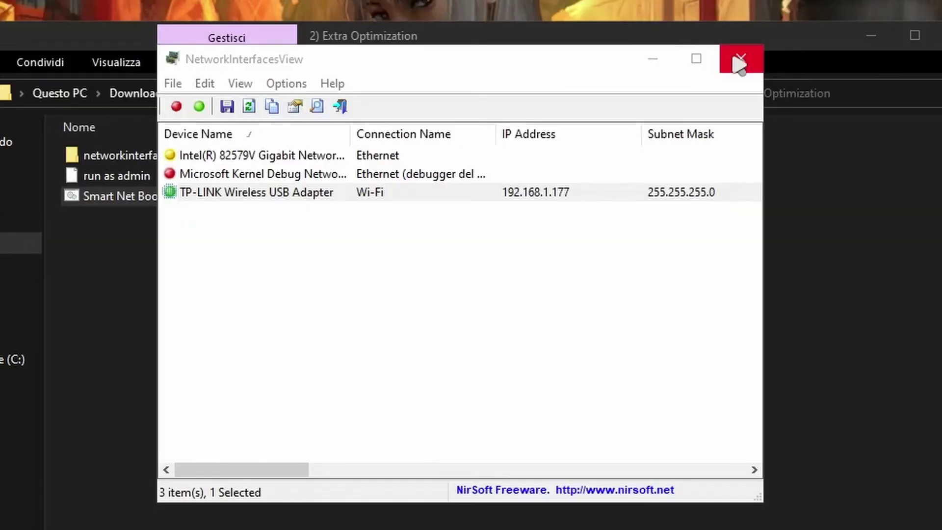
pyautogui.click(750, 67)
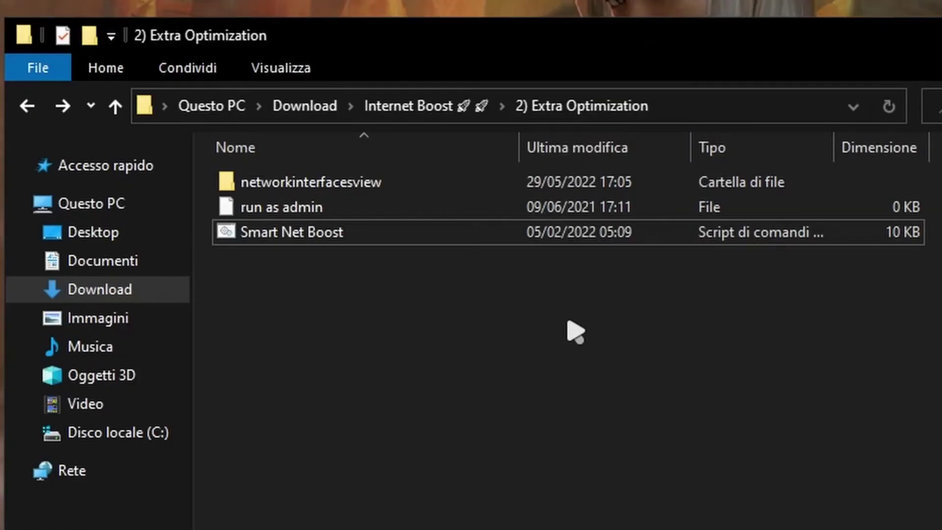
# Delete the Internet Boost archive and folder from the Download folder and close File Explorer.
pyautogui.hotkey('alt', 'Up')
pyautogui.hotkey('alt', 'Up')
pyautogui.moveTo(582, 451); pyautogui.dragTo(295, 218)
pyautogui.rightClick(288, 211)
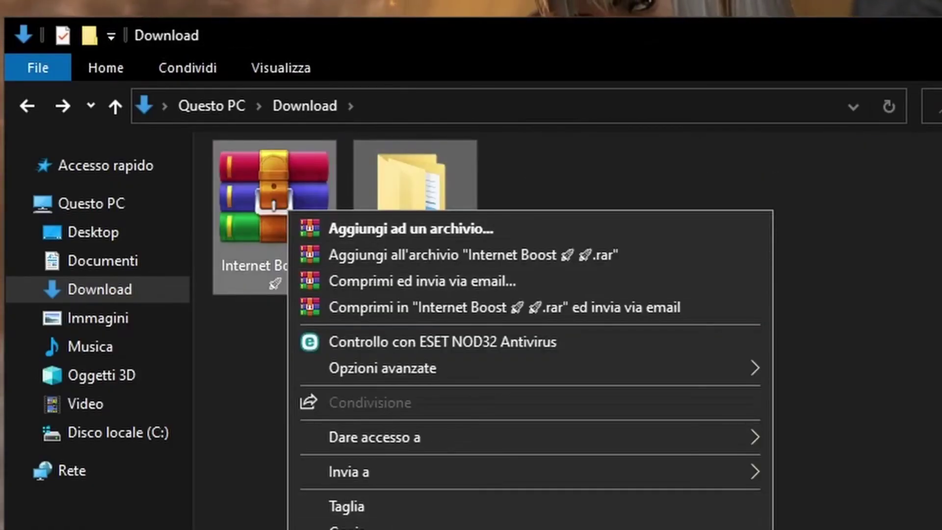
pyautogui.press('Delete')
pyautogui.hotkey('alt', 'F4')
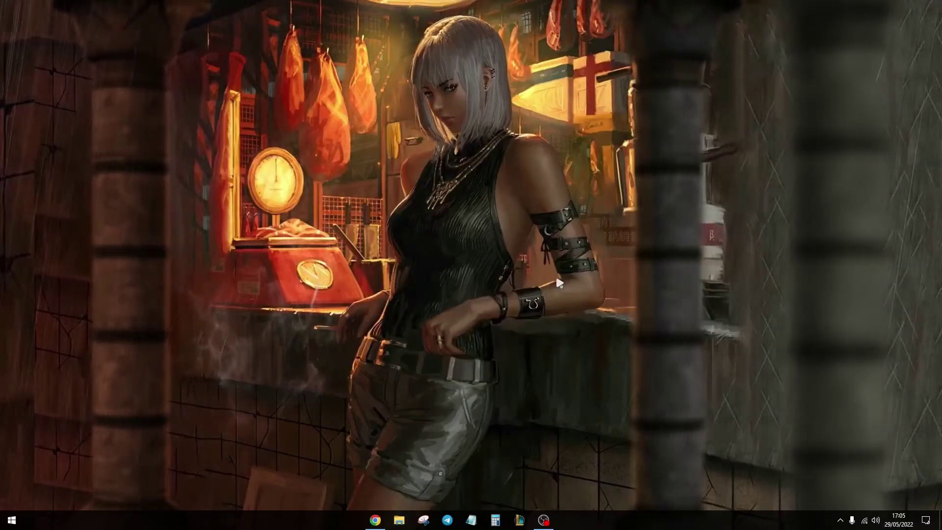